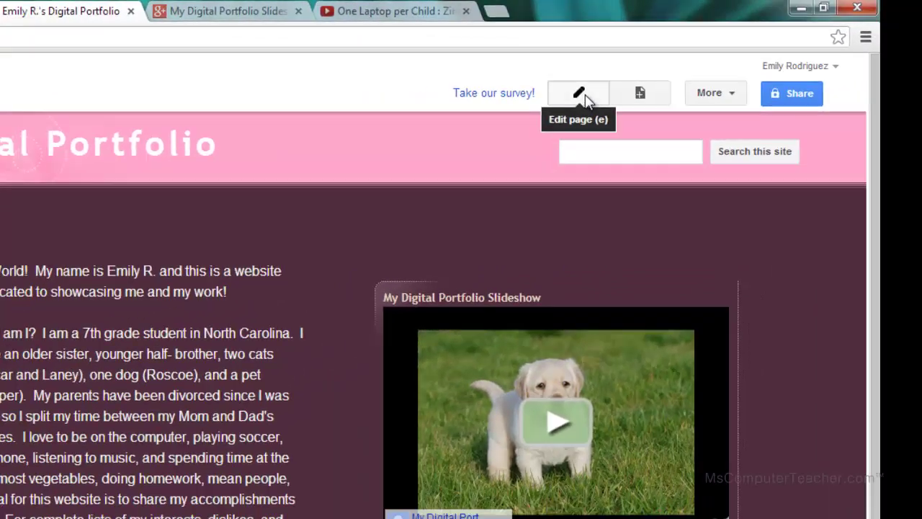
# Step: Open the Home page for editing and add the text "My Favorite Videos" below the Google slideshow
pyautogui.click(451, 129)
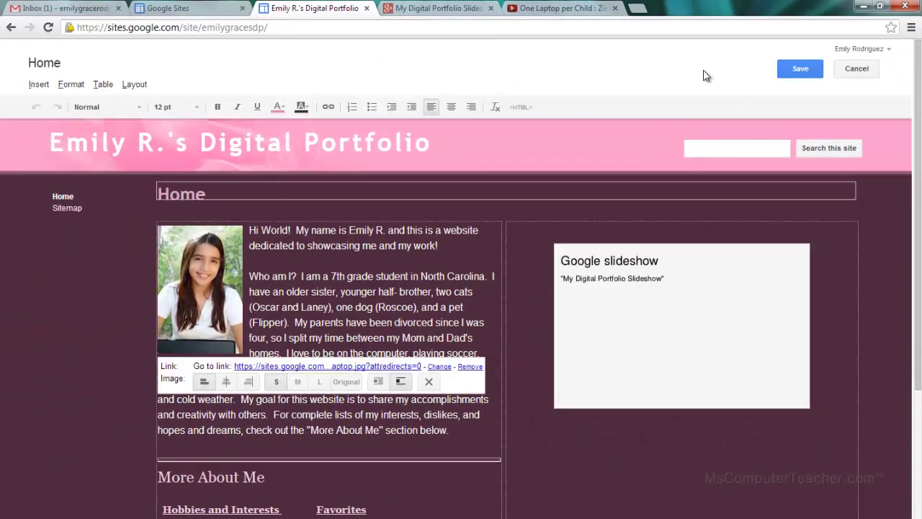
pyautogui.click(570, 486)
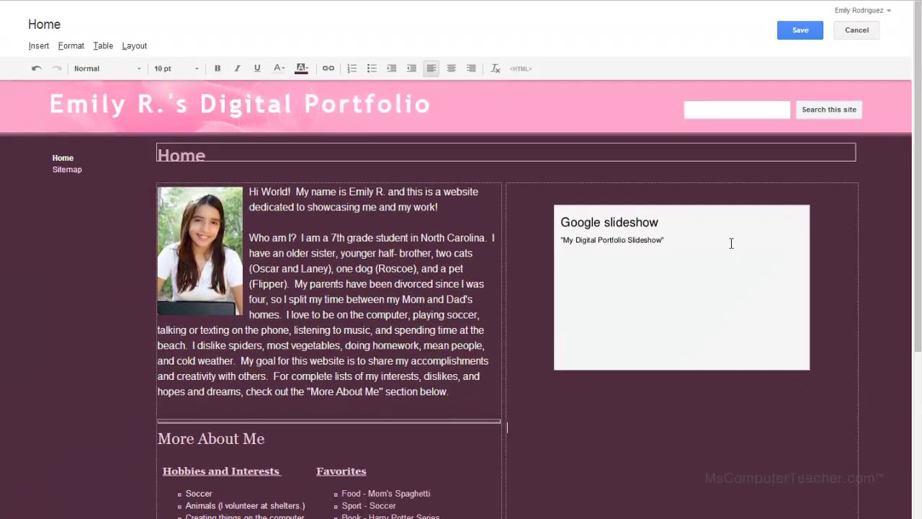
pyautogui.write('My Favorite Videos')
# Step: Match the "My Favorite Videos" text to the "More About Me" heading by setting it to Georgia, 18 pt
pyautogui.click(253, 439)
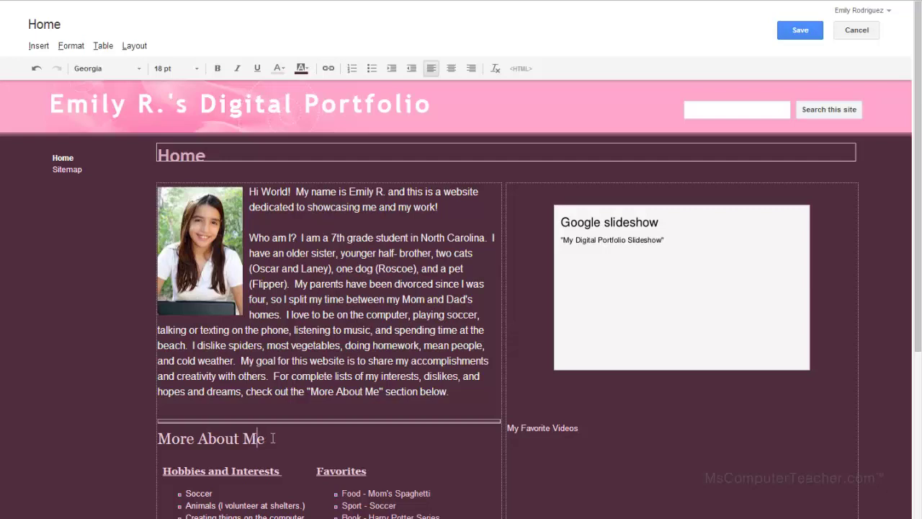
pyautogui.moveTo(265, 438); pyautogui.dragTo(172, 439)
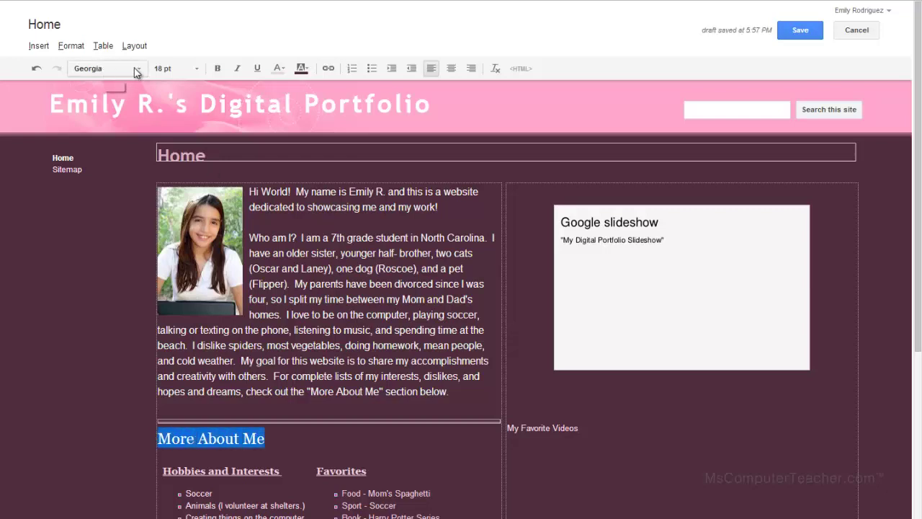
pyautogui.moveTo(585, 428); pyautogui.dragTo(507, 428)
pyautogui.click(108, 70)
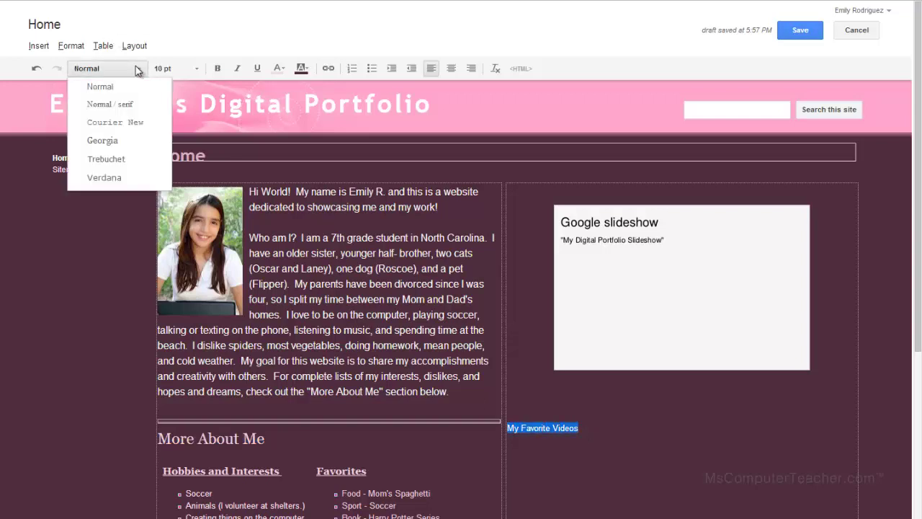
pyautogui.click(115, 141)
pyautogui.click(191, 69)
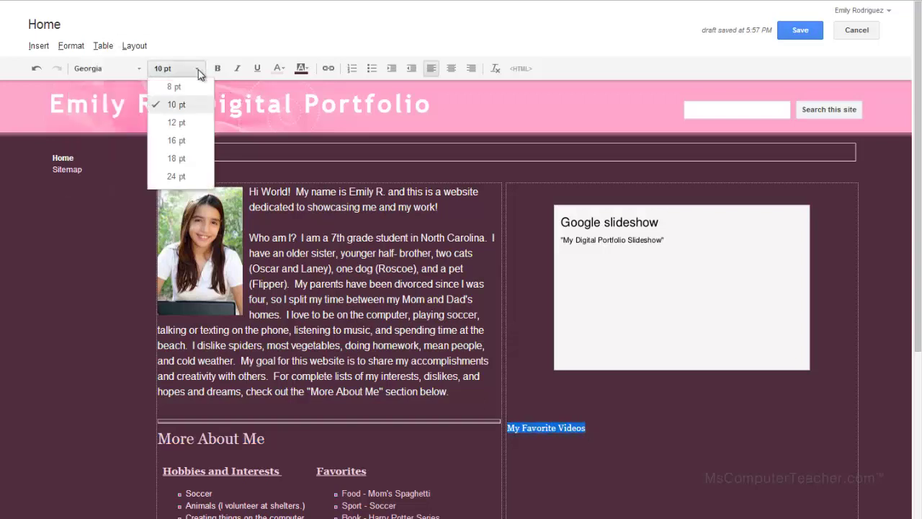
pyautogui.click(177, 157)
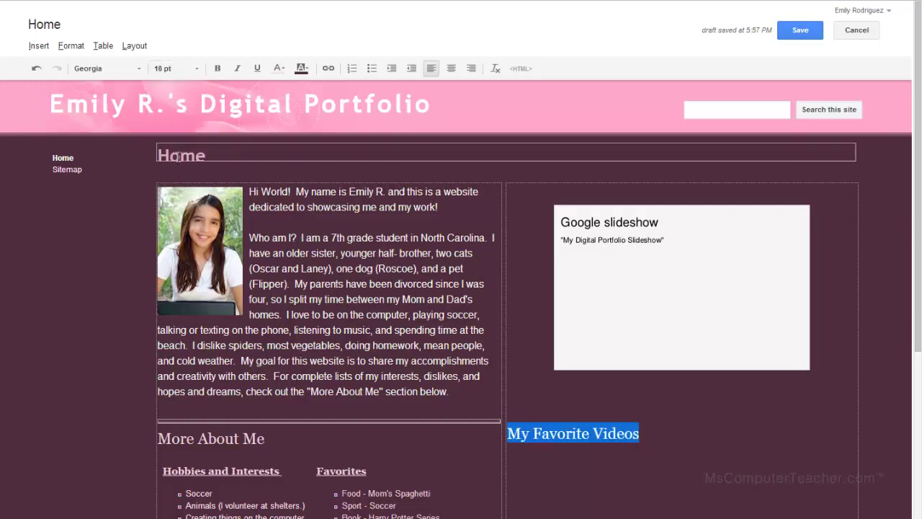
# Step: Center the "My Favorite Videos" heading and start a new line beneath it
pyautogui.click(451, 70)
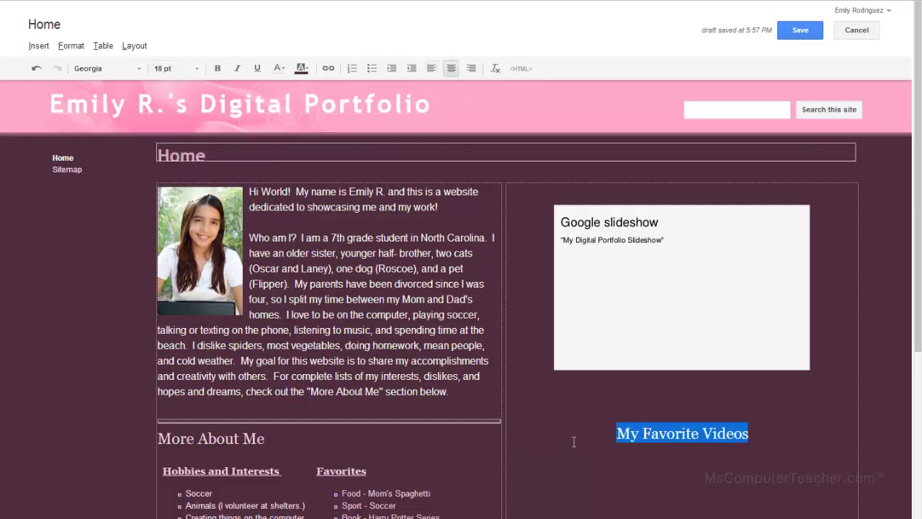
pyautogui.click(751, 433)
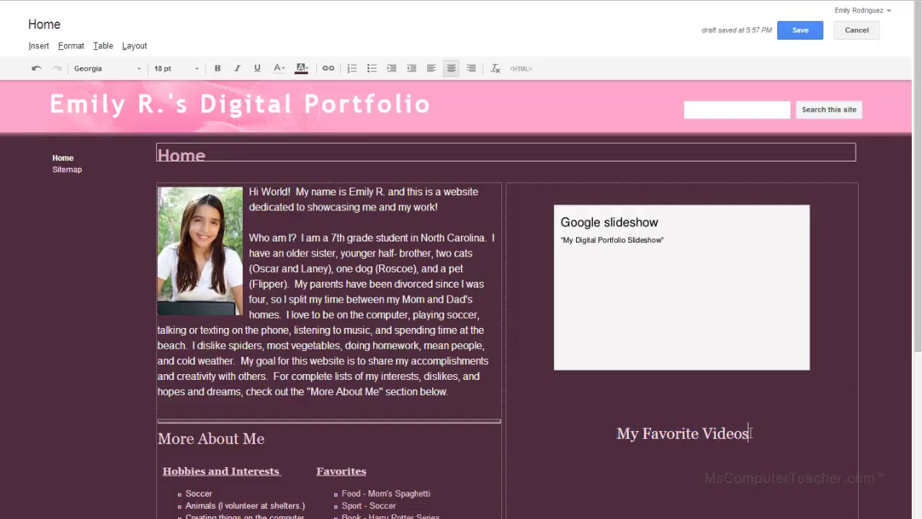
pyautogui.press('Return')
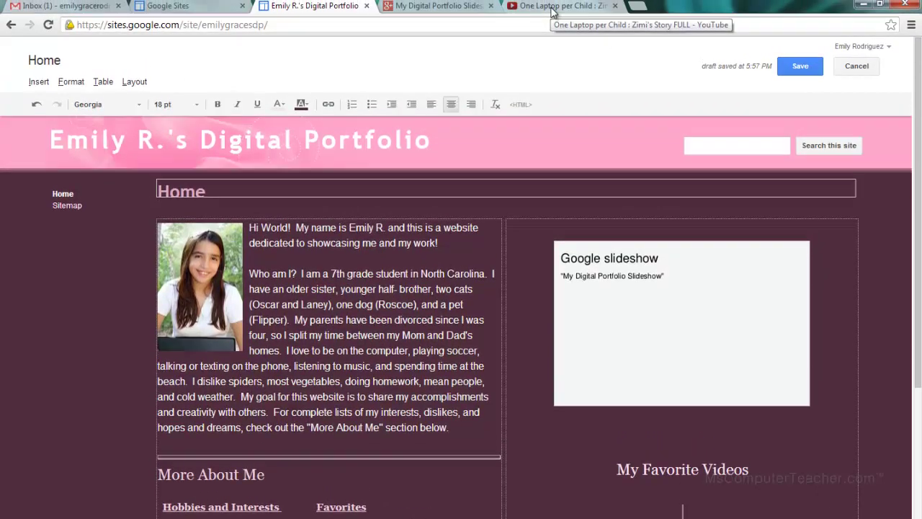
# Step: Switch to the YouTube page for "One Laptop per Child : Zimi's Story FULL", play the video from the beginning and pause it
pyautogui.click(552, 10)
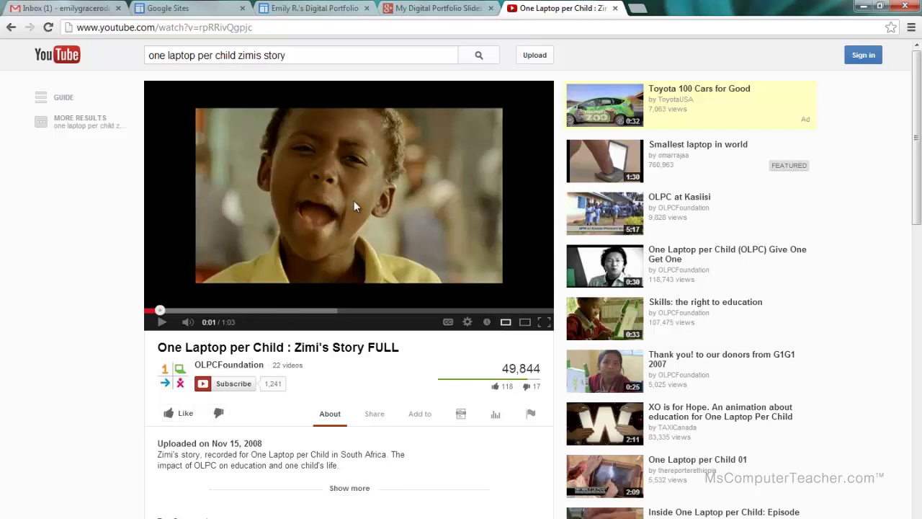
pyautogui.click(152, 311)
pyautogui.moveTo(152, 311); pyautogui.dragTo(150, 312)
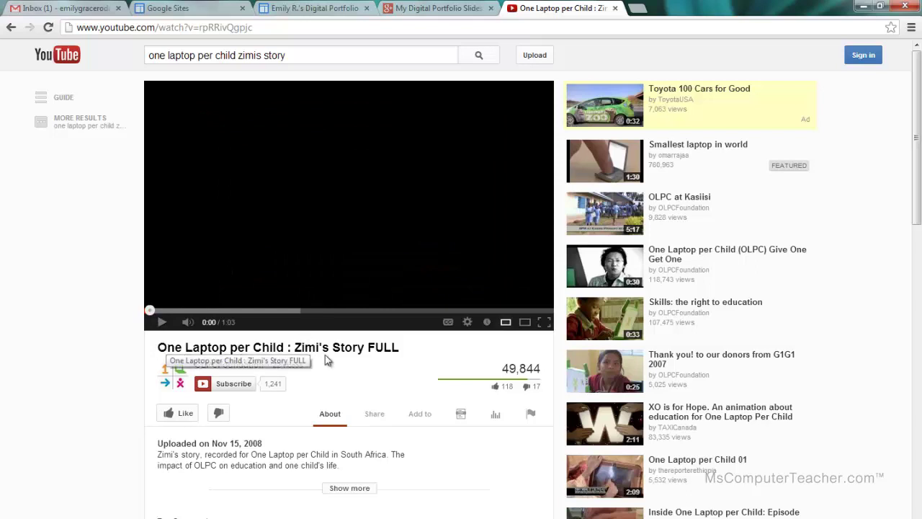
pyautogui.click(162, 324)
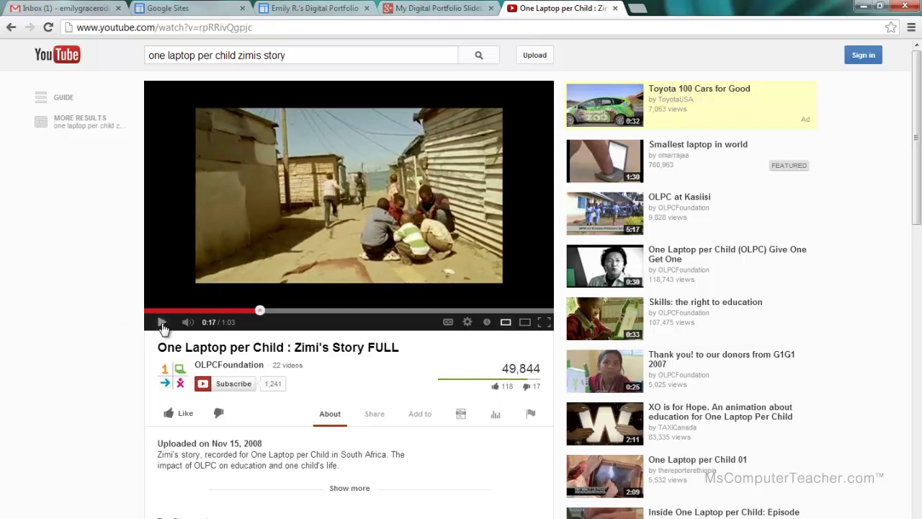
pyautogui.click(160, 324)
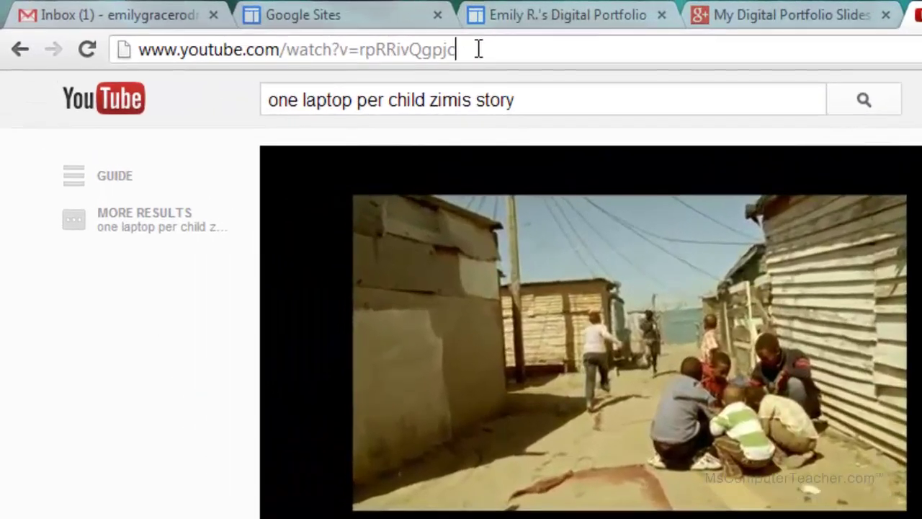
# Step: Copy the web address of the YouTube video
pyautogui.click(265, 27)
pyautogui.hotkey('ctrl', 'c')
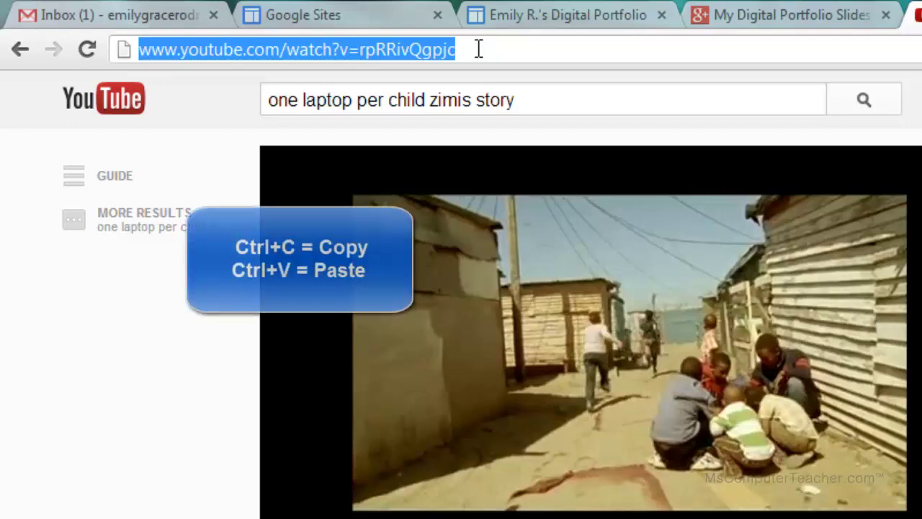
pyautogui.rightClick(431, 49)
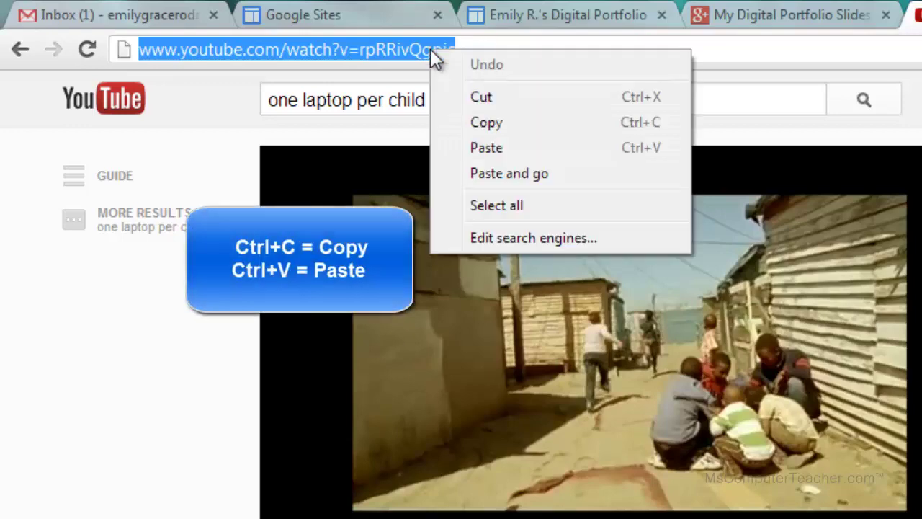
pyautogui.click(488, 124)
# Step: Return to the portfolio page and set up a YouTube video below the "My Favorite Videos" heading using the copied URL
pyautogui.click(560, 21)
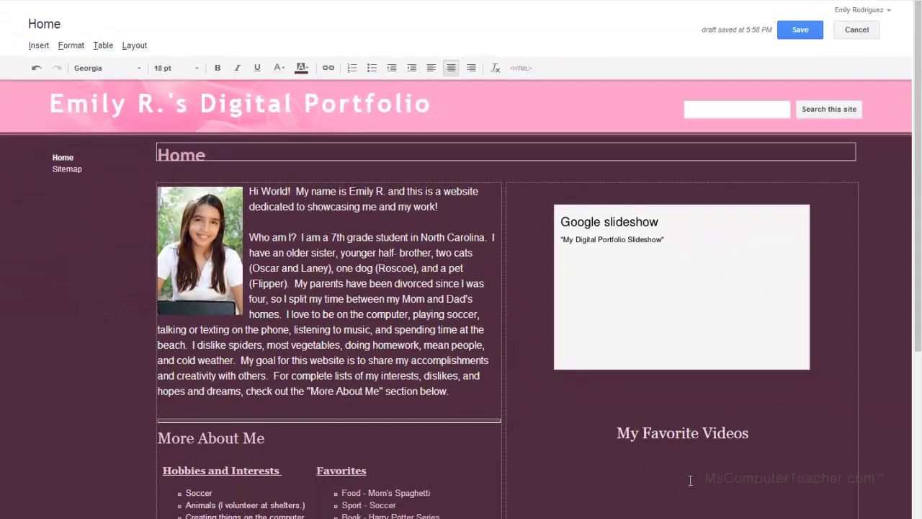
pyautogui.click(688, 480)
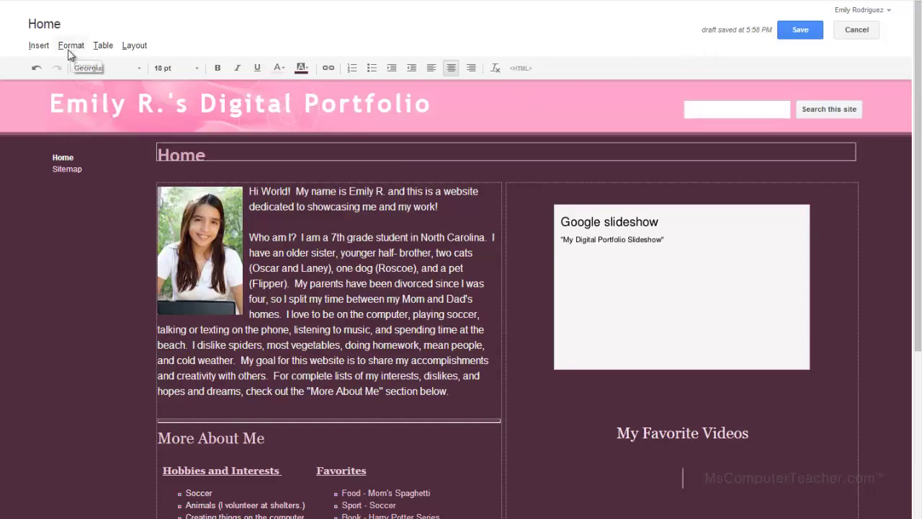
pyautogui.click(39, 45)
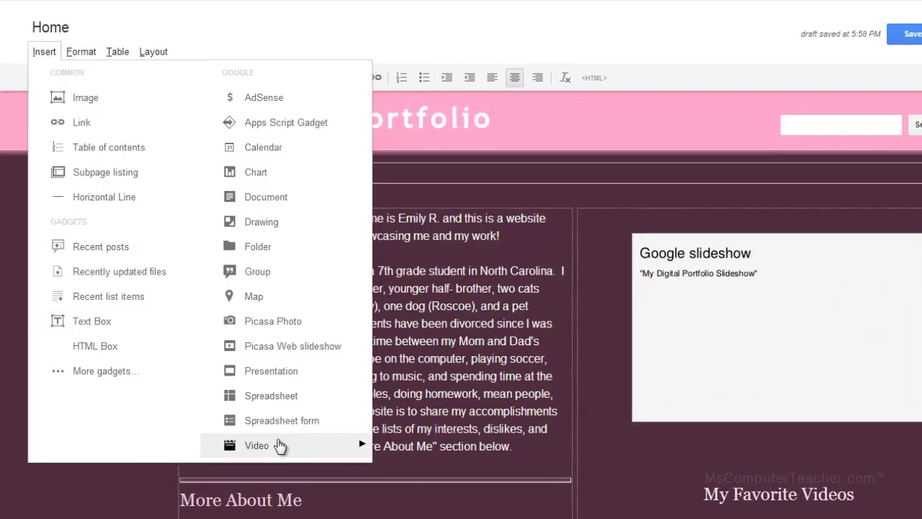
pyautogui.moveTo(281, 447)
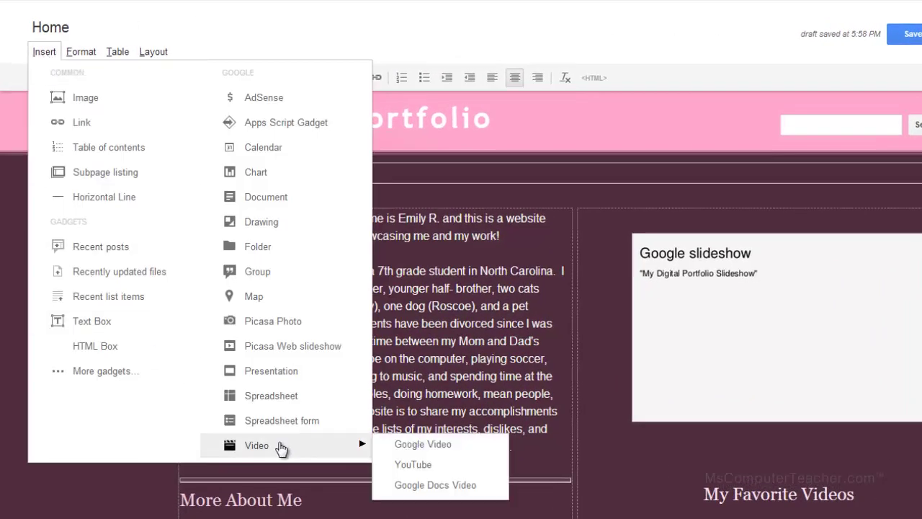
pyautogui.click(428, 465)
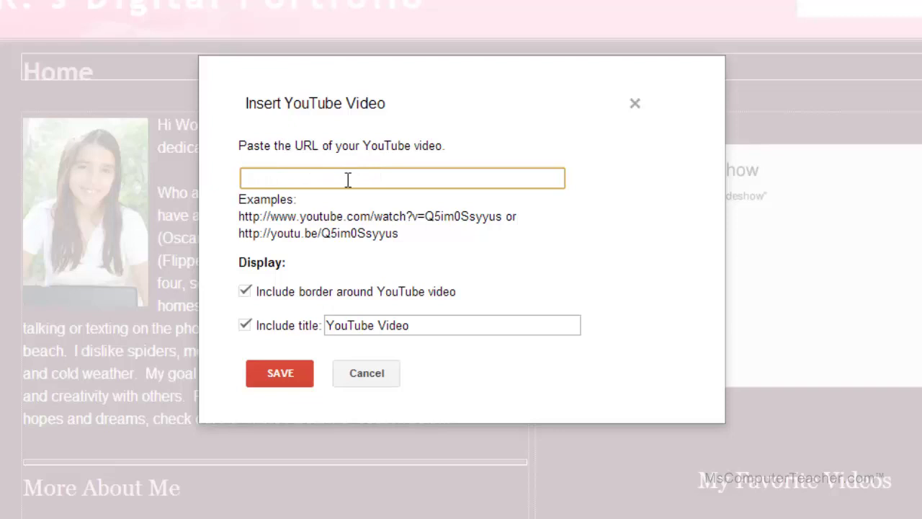
pyautogui.hotkey('ctrl', 'v')
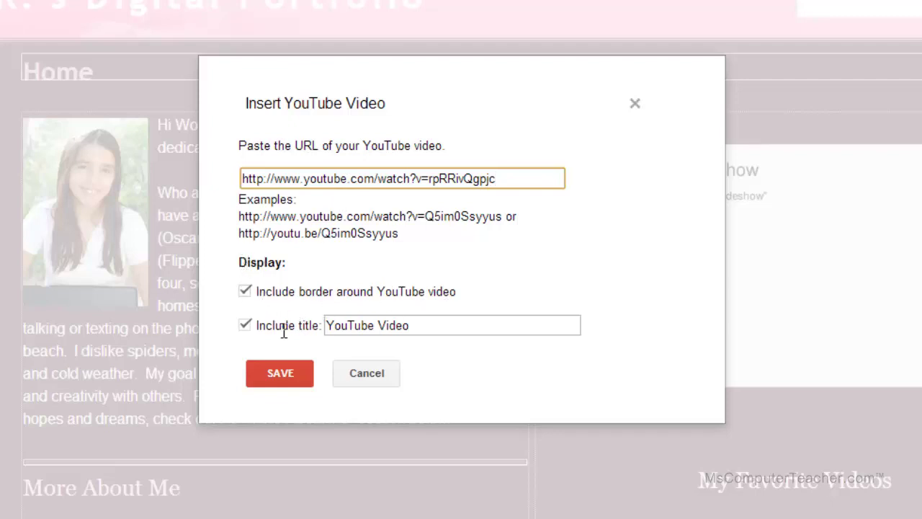
# Step: Replace the video's title with "Zimi's Story" and insert the video with its border included
pyautogui.moveTo(413, 325); pyautogui.dragTo(322, 326)
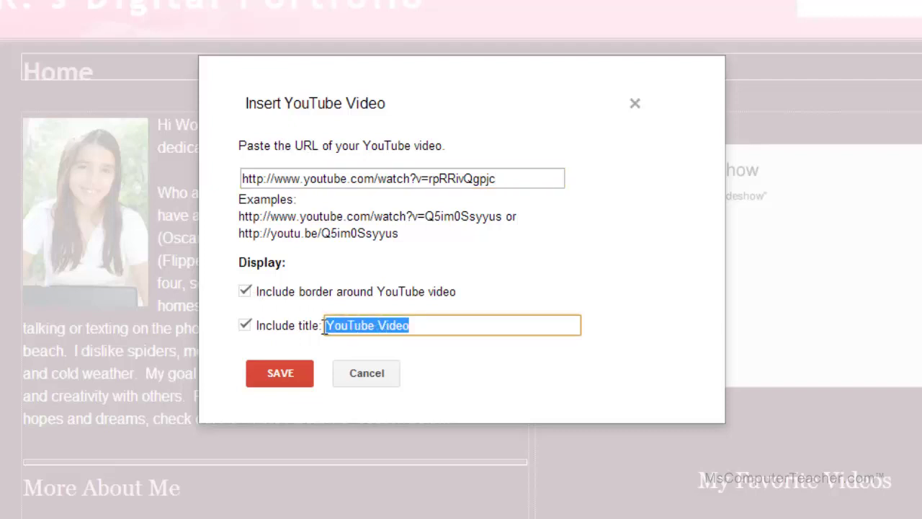
pyautogui.press('BackSpace')
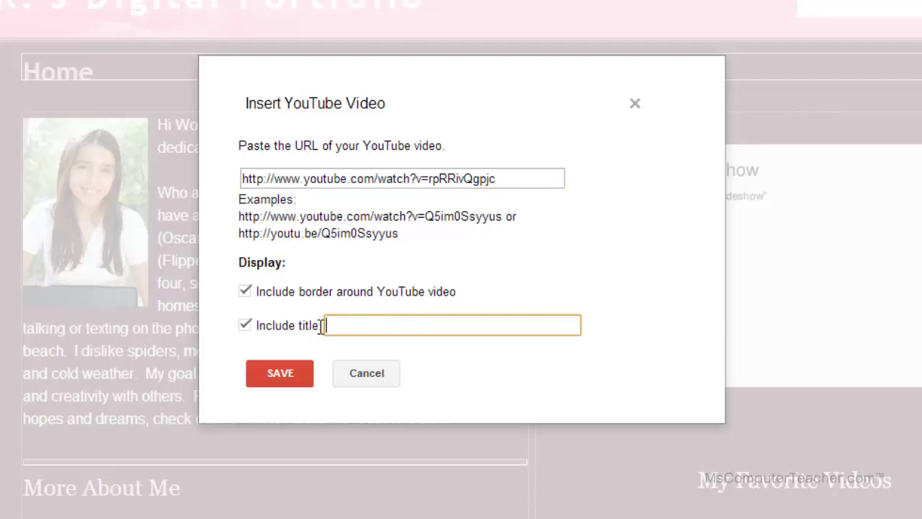
pyautogui.write("Zimi's Story")
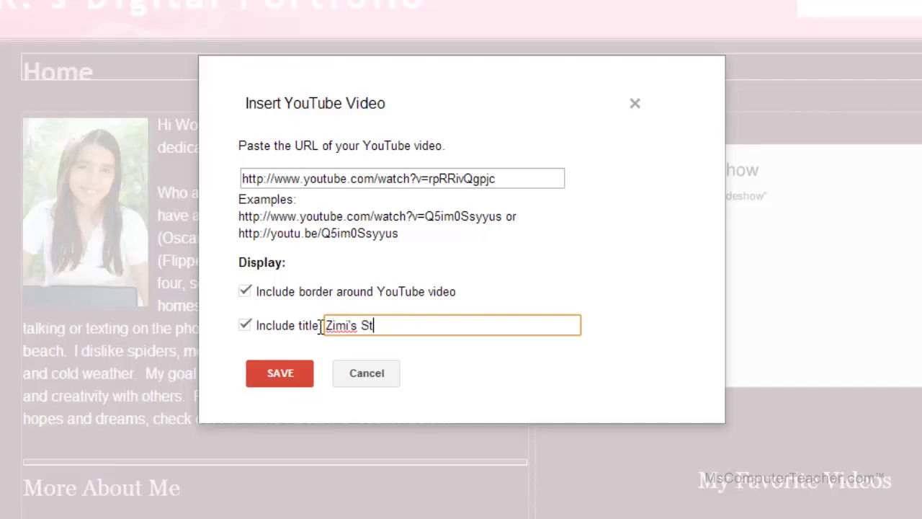
pyautogui.click(281, 373)
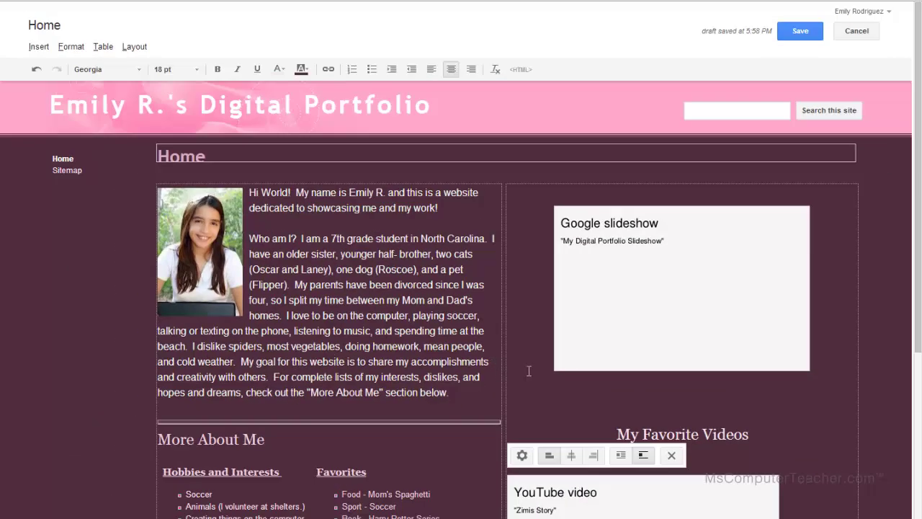
# Step: Center the inserted YouTube video in its column under the "My Favorite Videos" heading
pyautogui.scroll(-3, 554, 346)
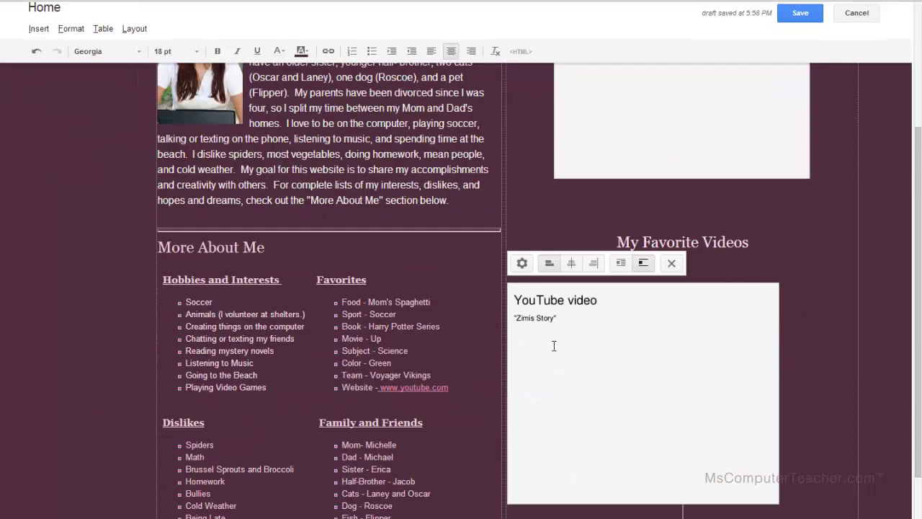
pyautogui.click(572, 264)
pyautogui.scroll(-1, 674, 411)
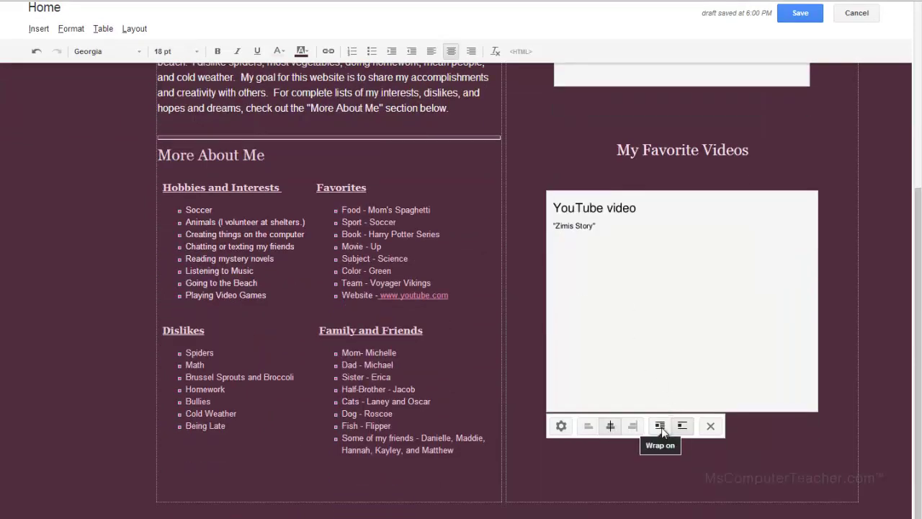
pyautogui.scroll(4, 612, 382)
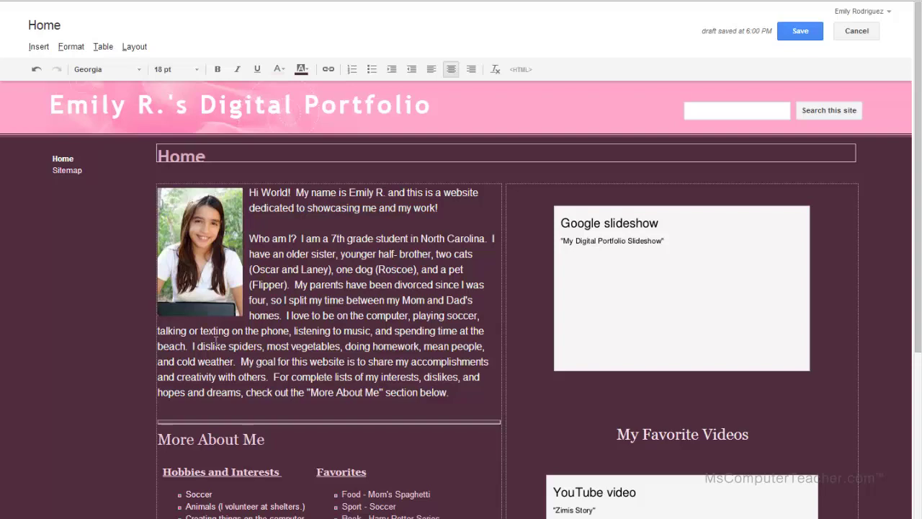
pyautogui.scroll(-4, 576, 357)
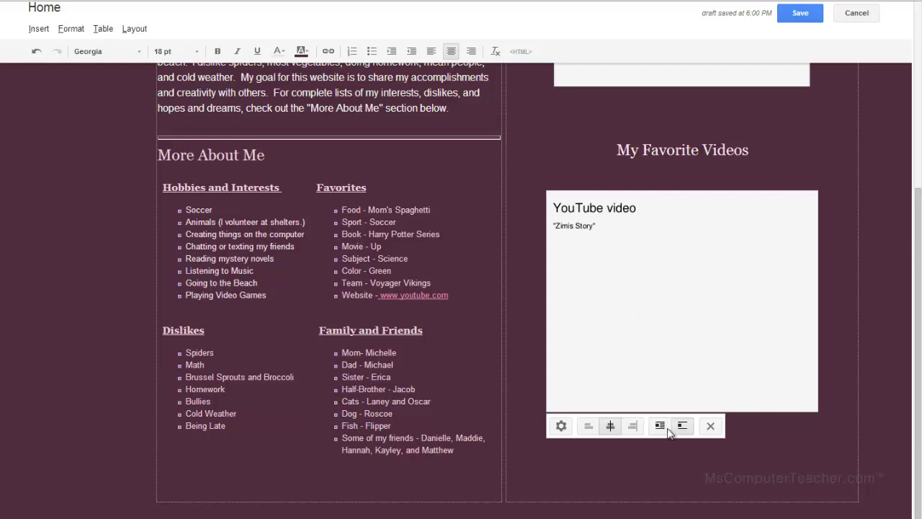
# Step: Check the YouTube video's properties, keep its URL, border and title settings, and save the Home page
pyautogui.click(562, 427)
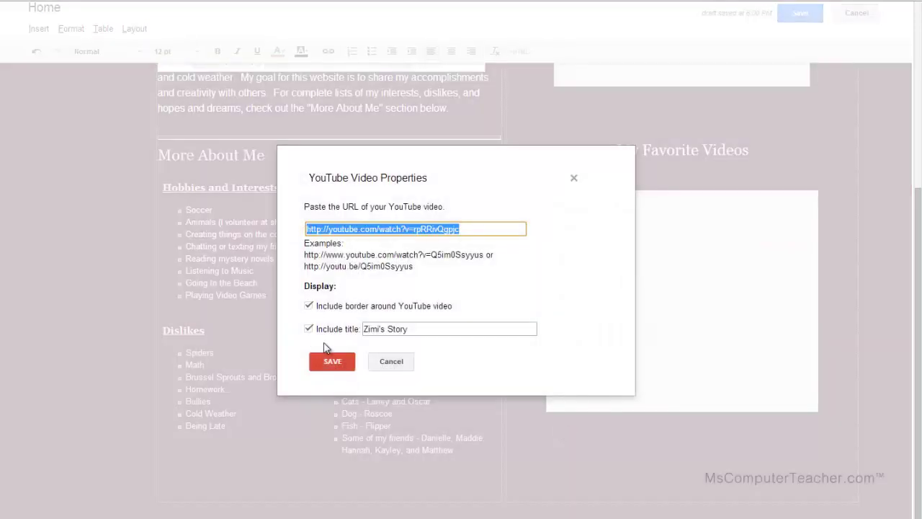
pyautogui.click(333, 367)
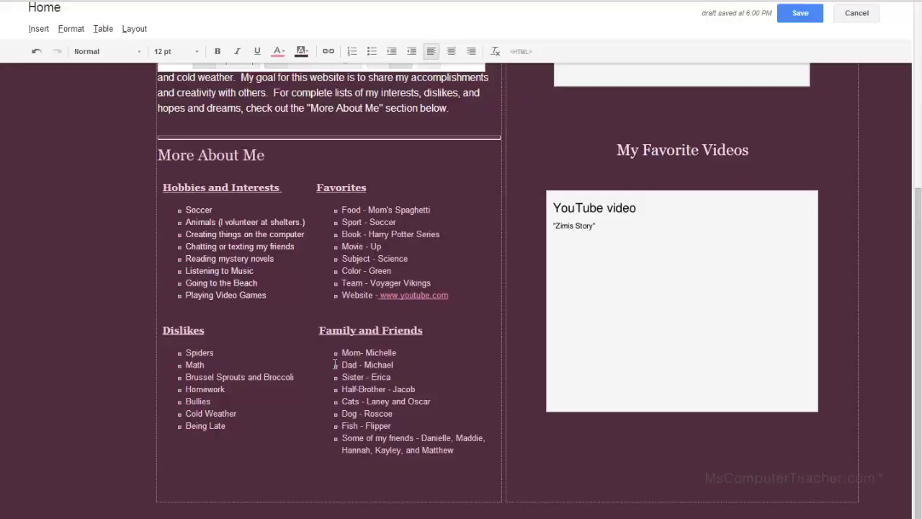
pyautogui.click(801, 16)
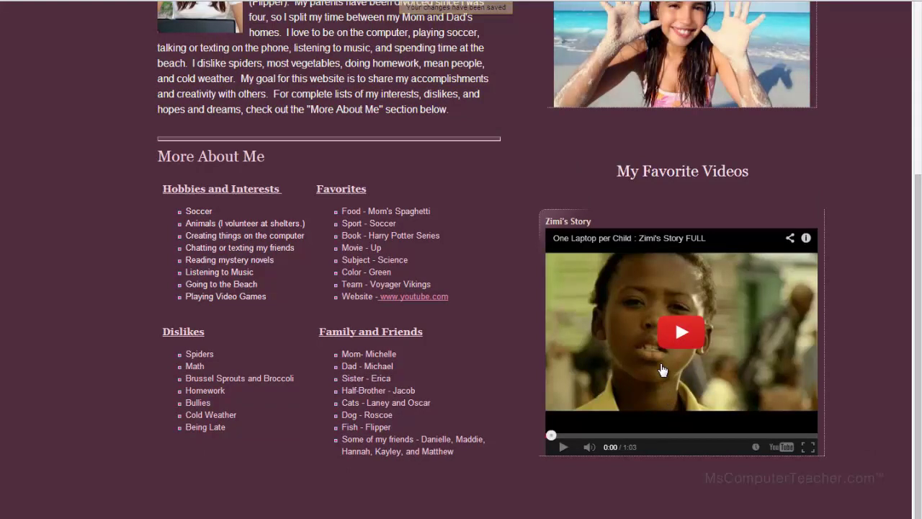
# Step: Edit the Home page and add the text "(brief description)" on a new line below the YouTube video
pyautogui.scroll(4, 653, 328)
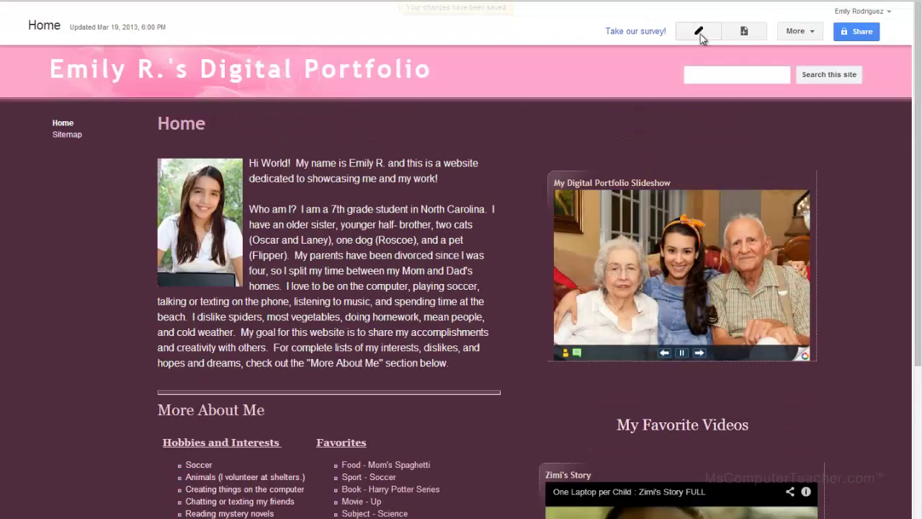
pyautogui.click(699, 34)
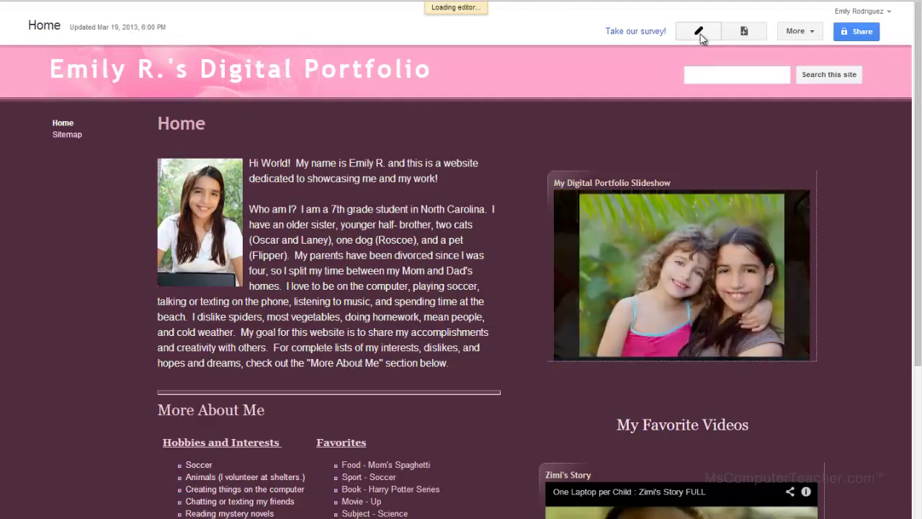
pyautogui.scroll(-4, 565, 420)
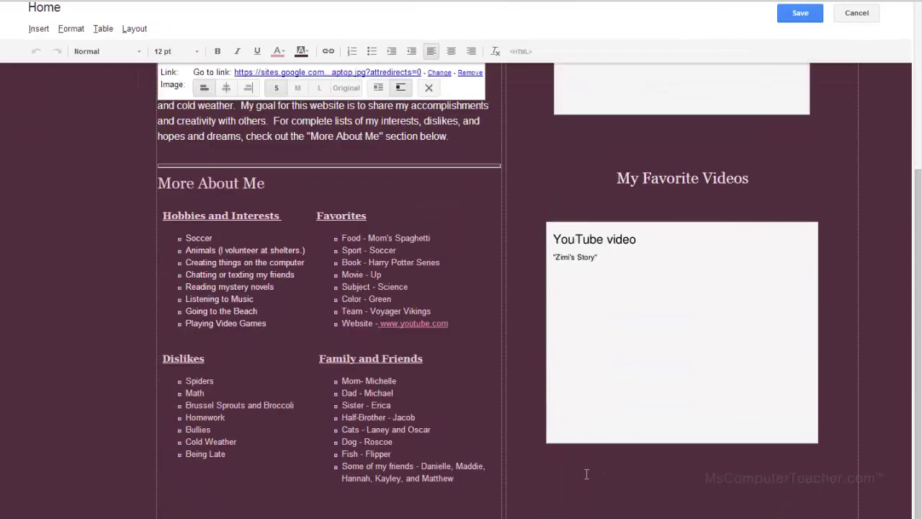
pyautogui.click(771, 464)
pyautogui.press('Return')
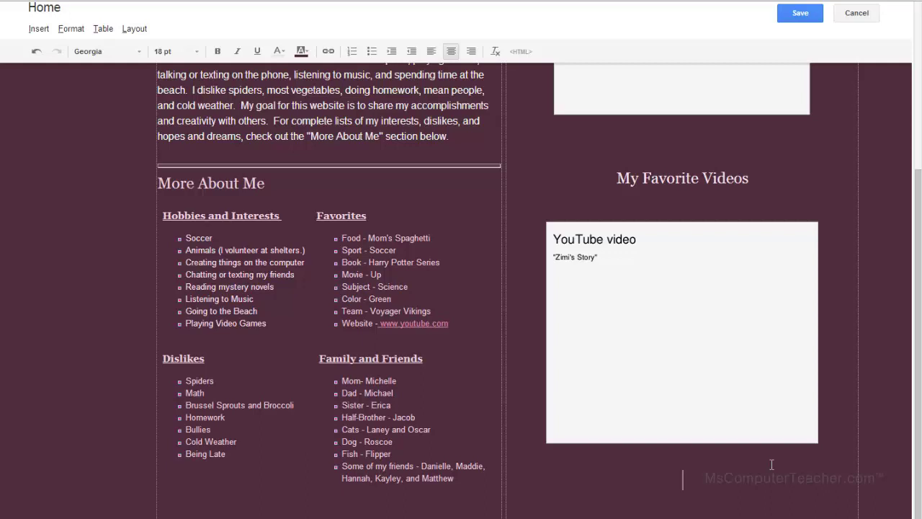
pyautogui.write('(brief de')
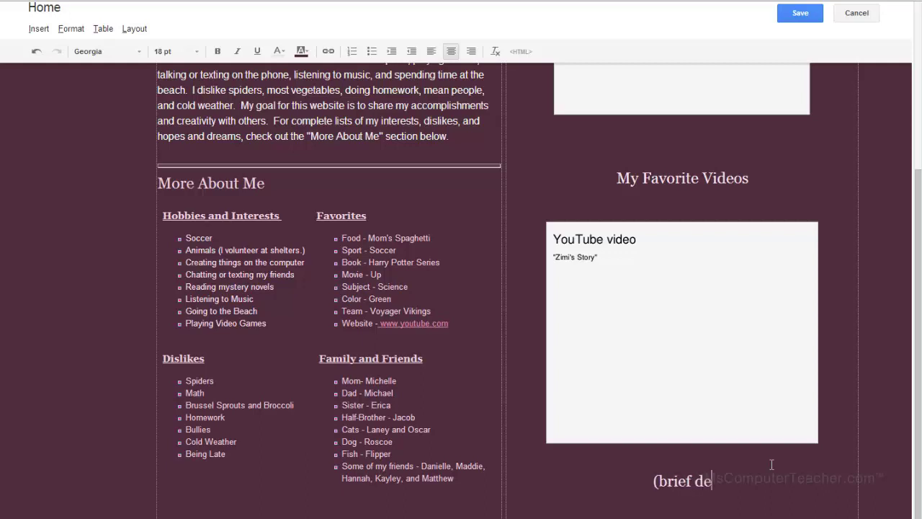
pyautogui.write('scription)')
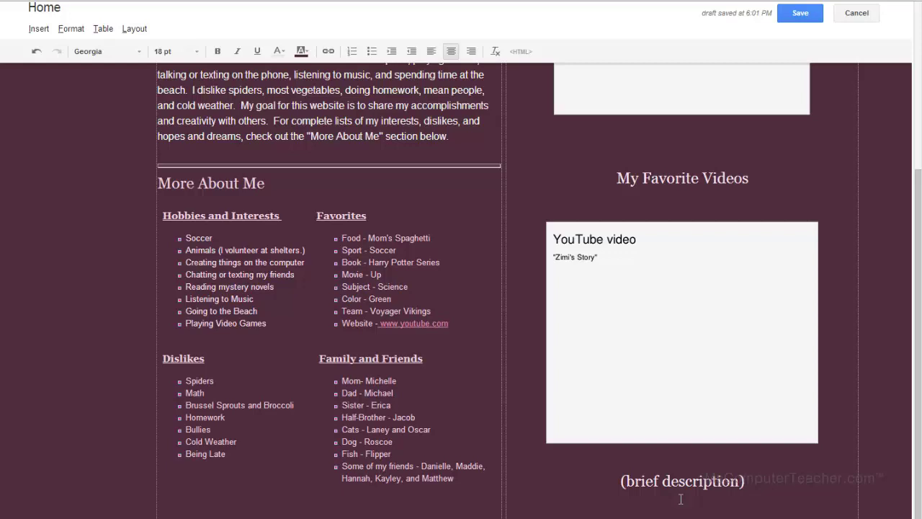
# Step: Check the introduction paragraph's font settings and format the "(brief description)" text as 12 pt in the Normal font
pyautogui.moveTo(752, 481); pyautogui.dragTo(606, 484)
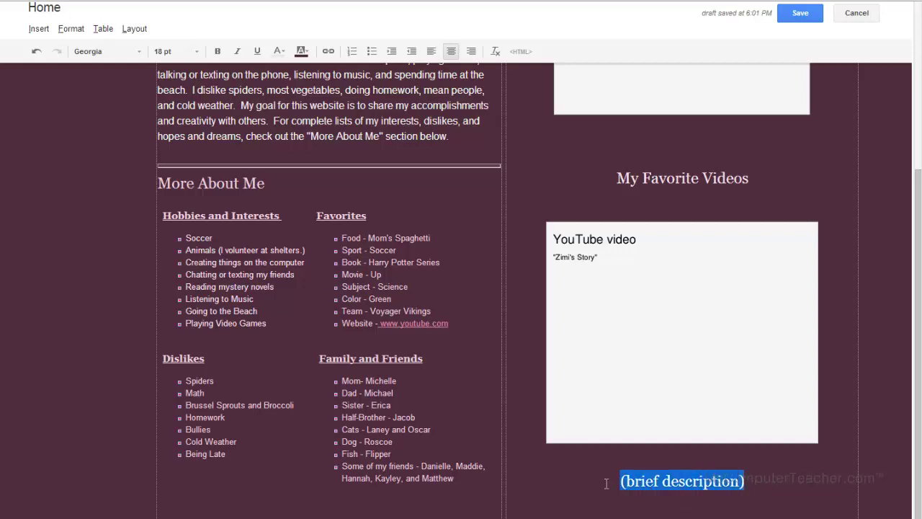
pyautogui.click(199, 54)
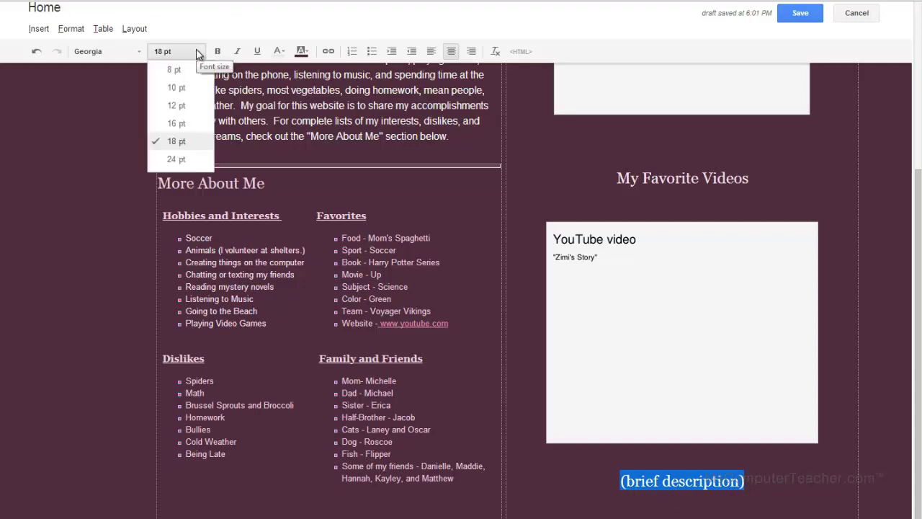
pyautogui.click(396, 134)
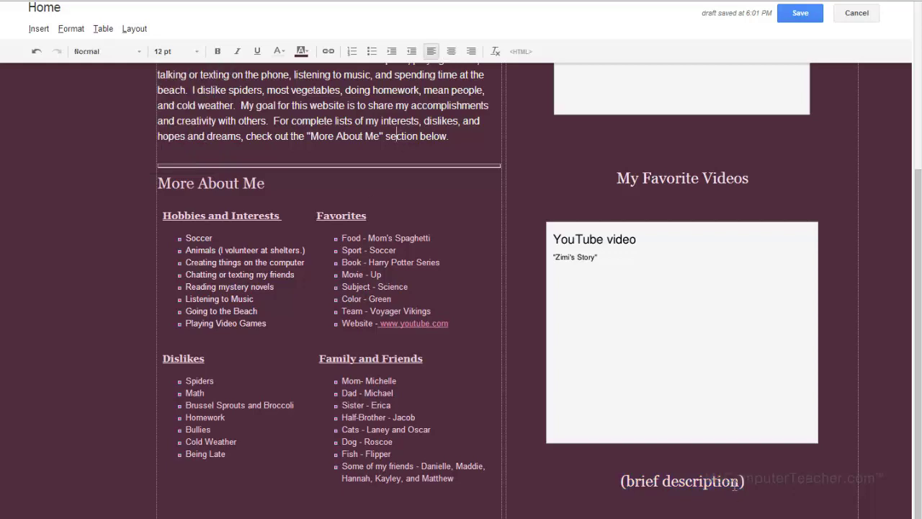
pyautogui.moveTo(753, 478); pyautogui.dragTo(602, 491)
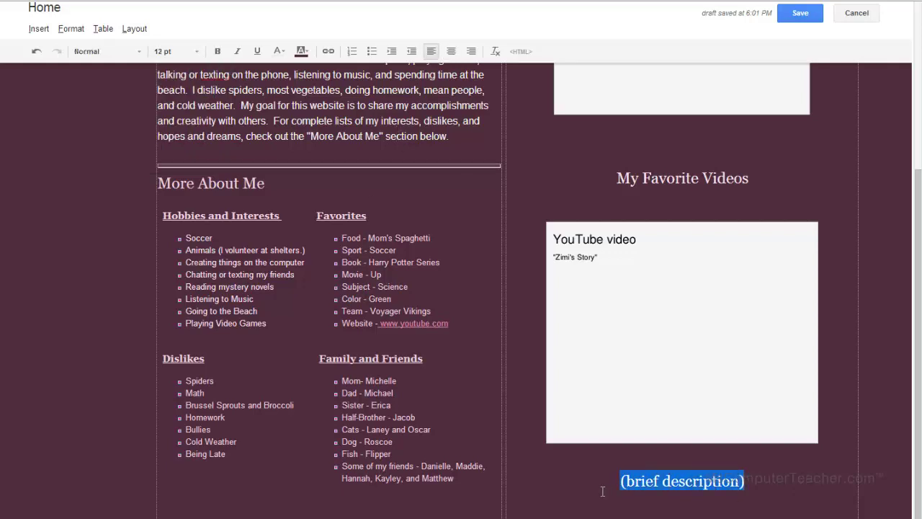
pyautogui.click(196, 51)
pyautogui.click(175, 107)
pyautogui.click(107, 51)
pyautogui.click(119, 69)
pyautogui.click(757, 483)
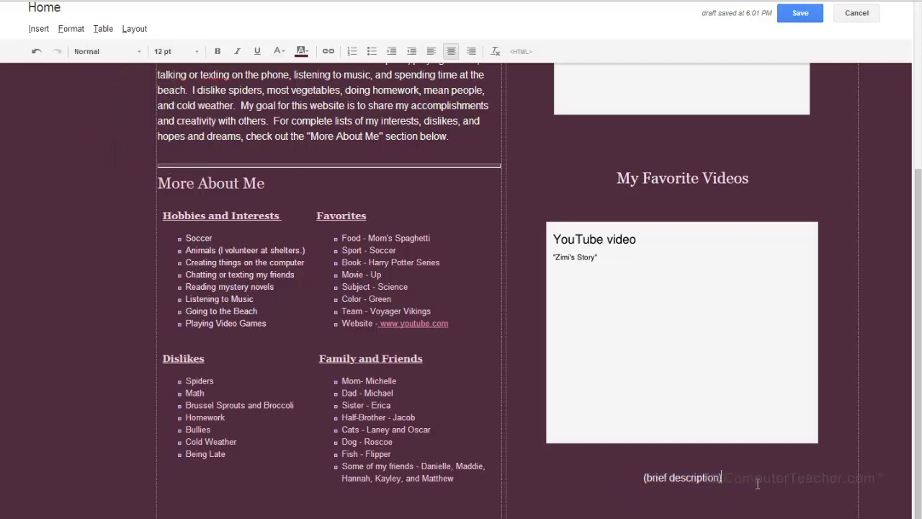
# Step: Start inserting a Google Docs video on a new line below the description, choosing Wildlife.wmv
pyautogui.press('Return')
pyautogui.click(37, 30)
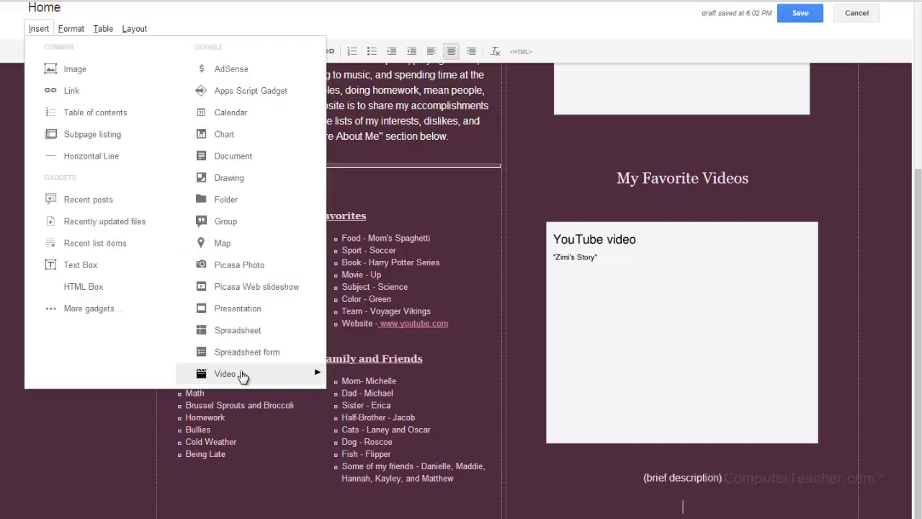
pyautogui.moveTo(241, 374)
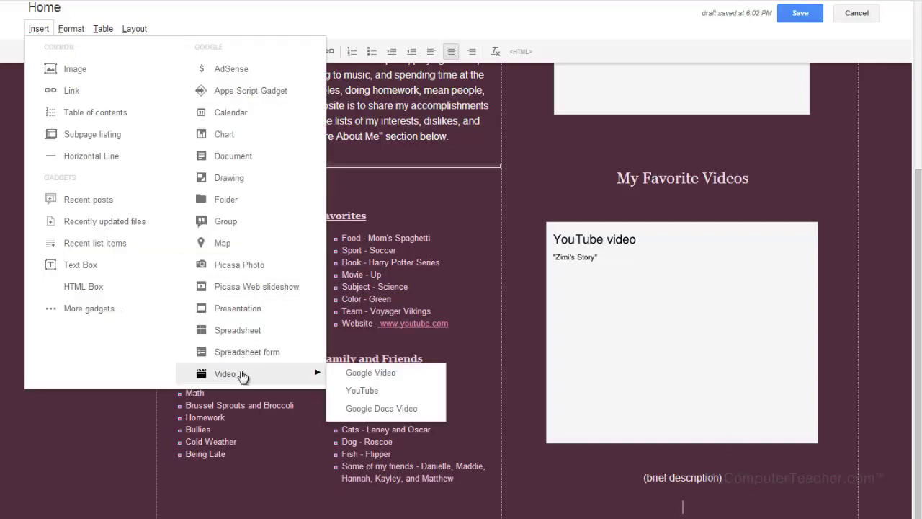
pyautogui.click(390, 416)
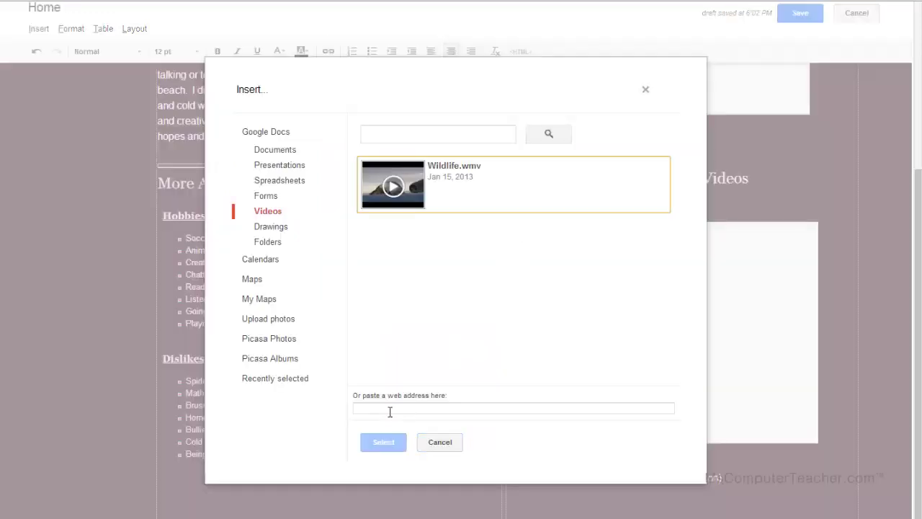
pyautogui.click(441, 195)
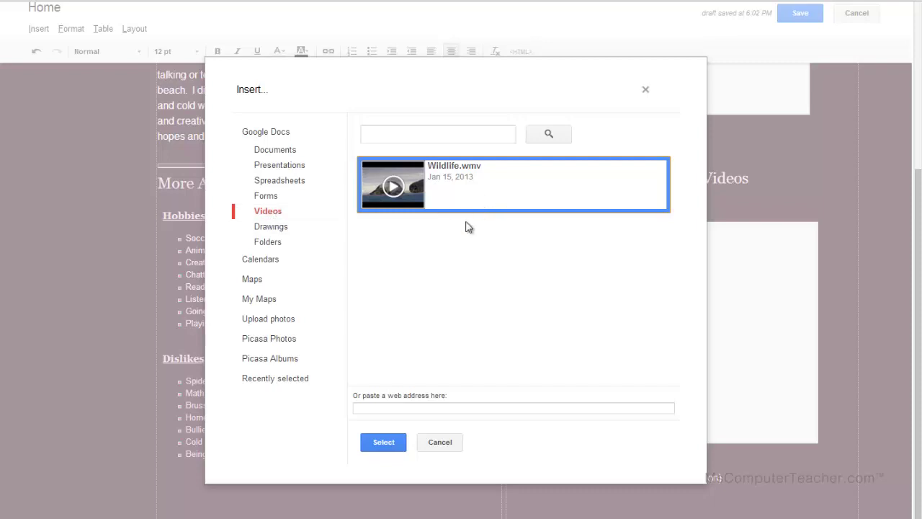
pyautogui.click(384, 442)
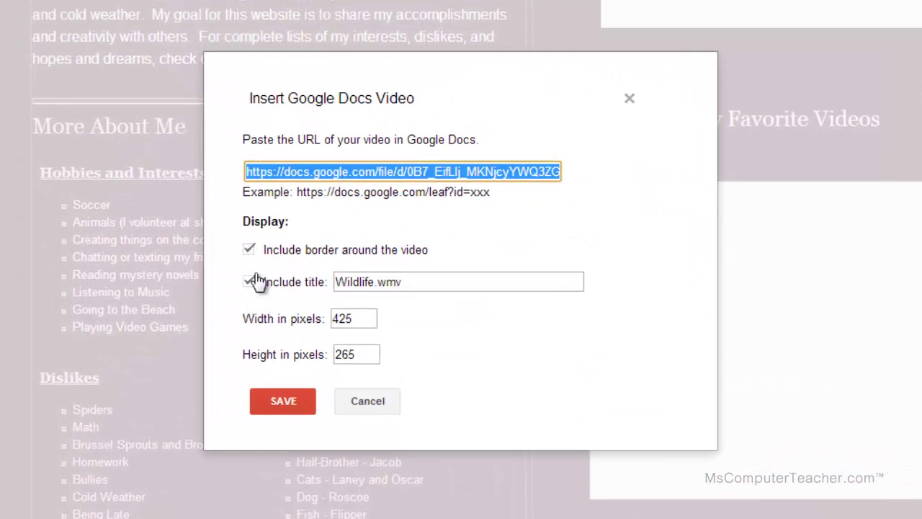
# Step: Shorten the Google Docs video's title to "Wildlife" and insert it with its border and title included
pyautogui.click(416, 283)
pyautogui.moveTo(417, 283); pyautogui.dragTo(320, 281)
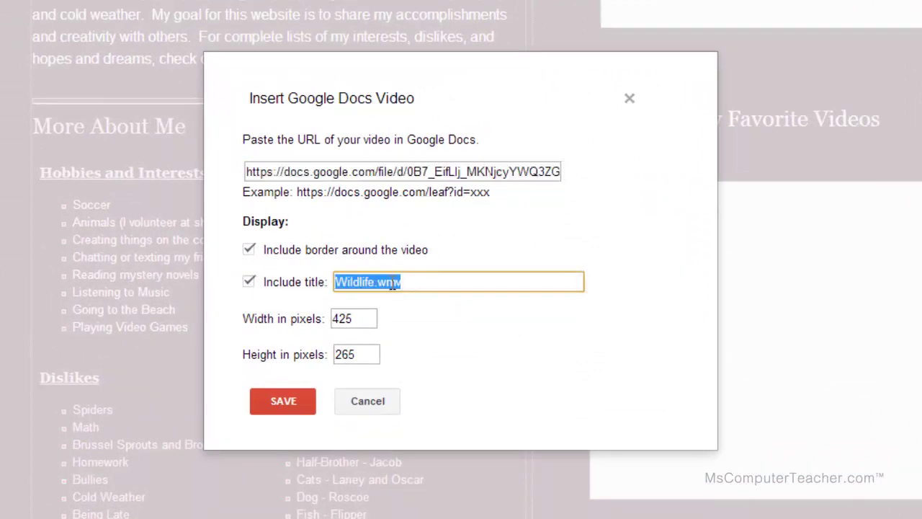
pyautogui.click(411, 282)
pyautogui.press('BackSpace')
pyautogui.press('BackSpace')
pyautogui.press('BackSpace')
pyautogui.press('BackSpace')
pyautogui.press('BackSpace')
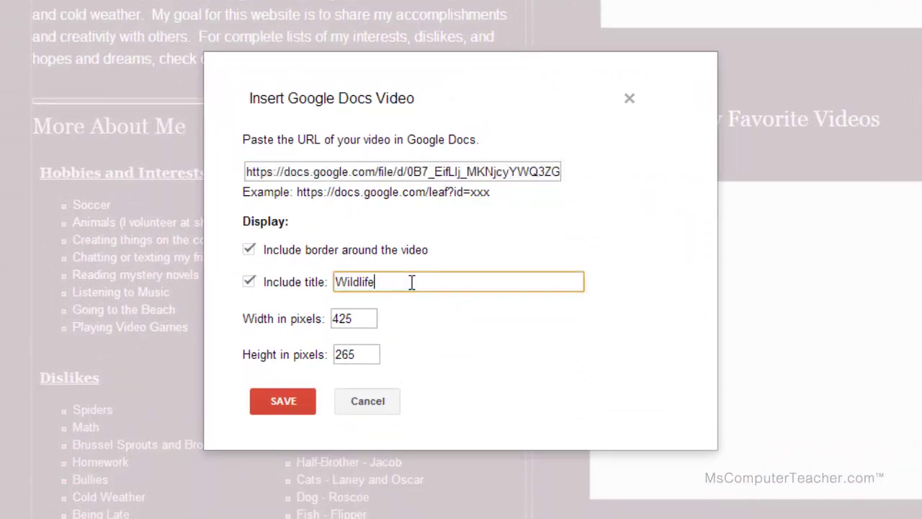
pyautogui.write('e')
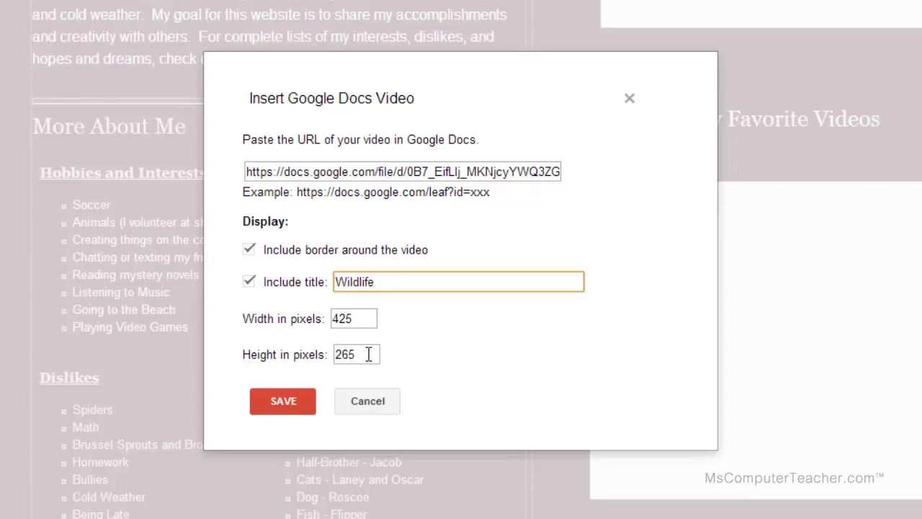
pyautogui.click(285, 402)
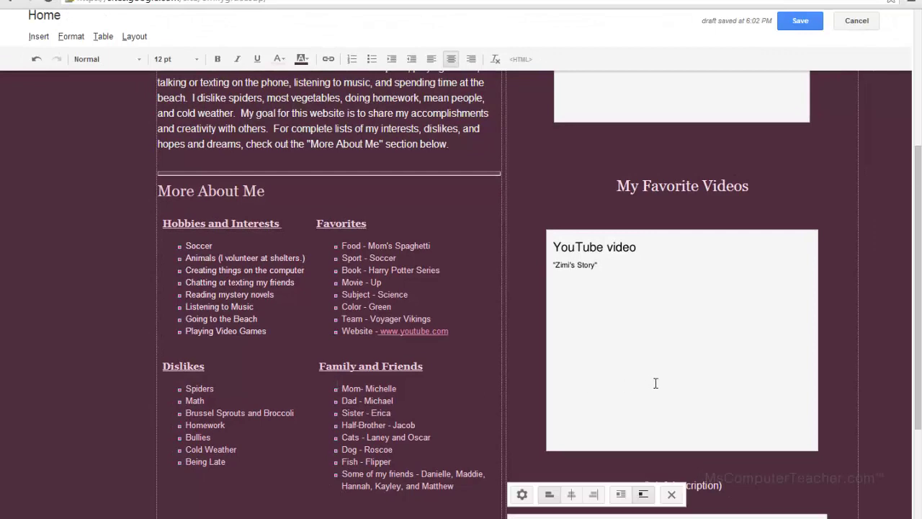
# Step: Center the Wildlife video in its column and save the Home page
pyautogui.scroll(-3, 655, 383)
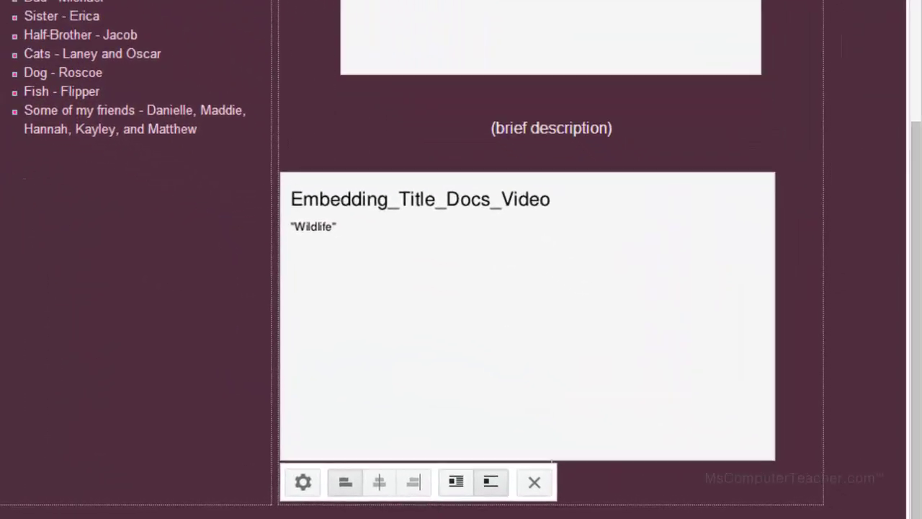
pyautogui.click(375, 482)
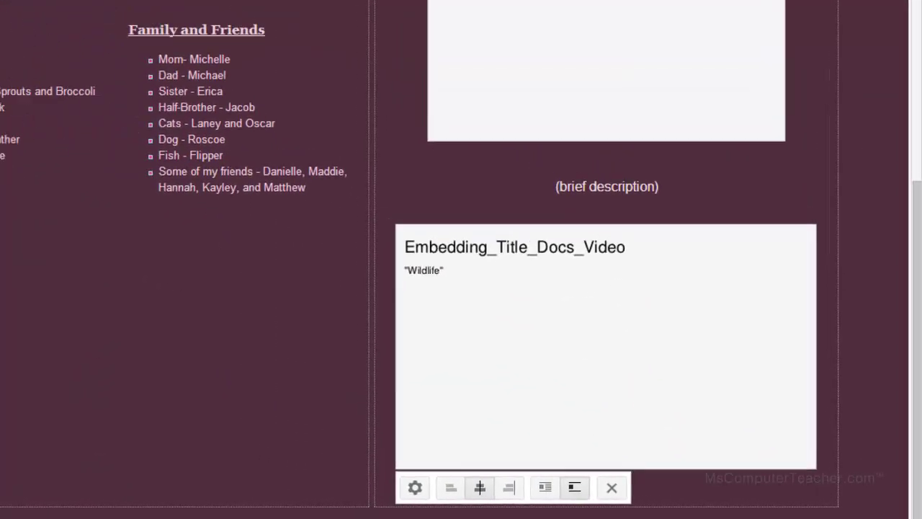
pyautogui.click(798, 22)
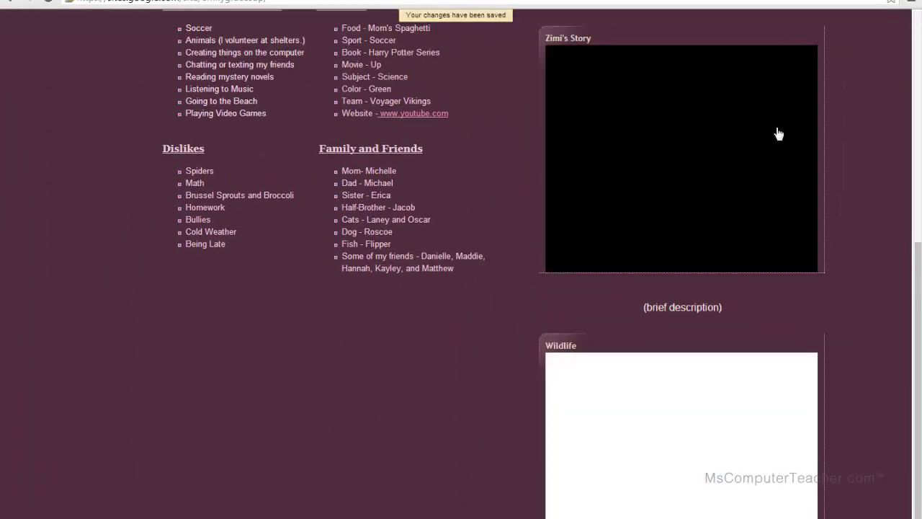
# Step: Review the embedded videos on the saved Home page and pause the portfolio slideshow
pyautogui.scroll(-1, 749, 304)
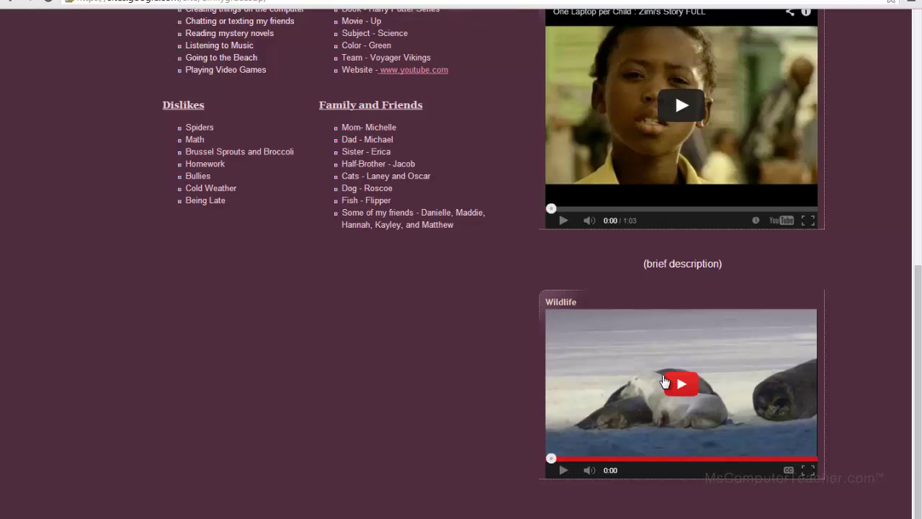
pyautogui.scroll(4, 668, 374)
pyautogui.scroll(2, 695, 163)
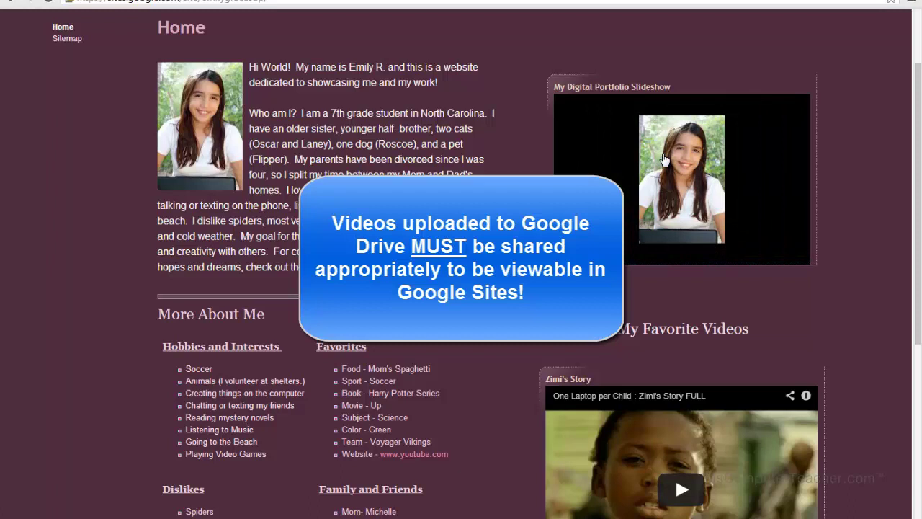
pyautogui.moveTo(705, 137)
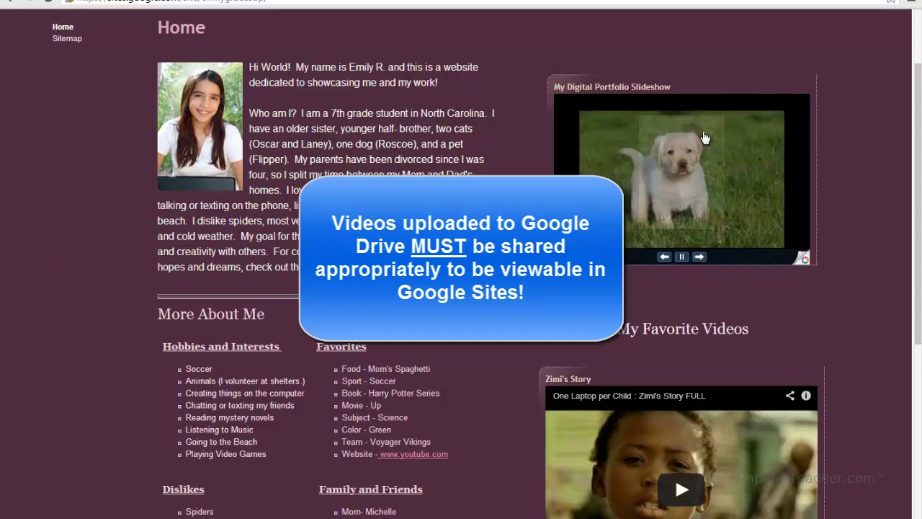
pyautogui.click(691, 183)
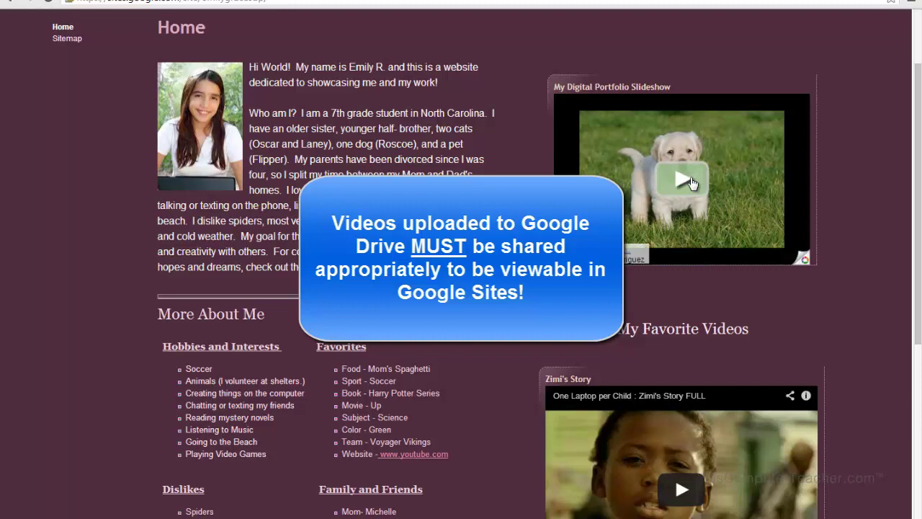
pyautogui.scroll(-5, 690, 183)
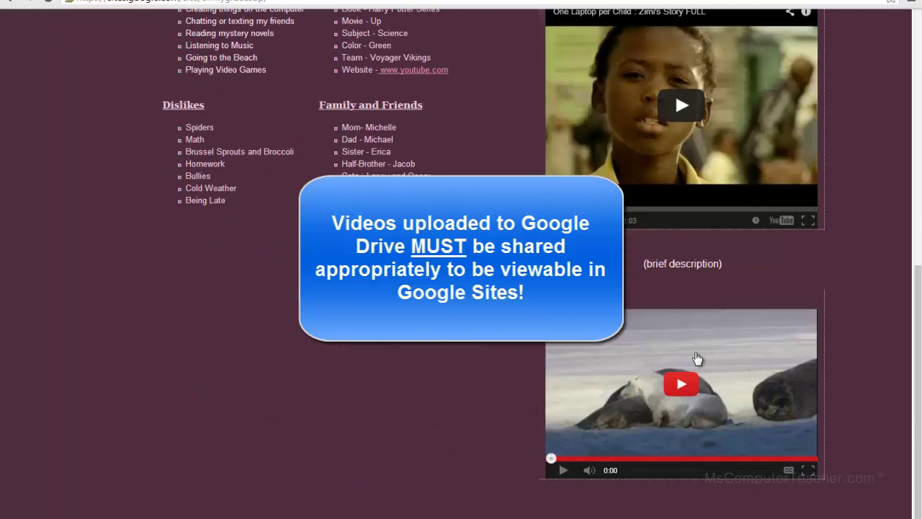
pyautogui.scroll(4, 698, 358)
pyautogui.scroll(2, 696, 355)
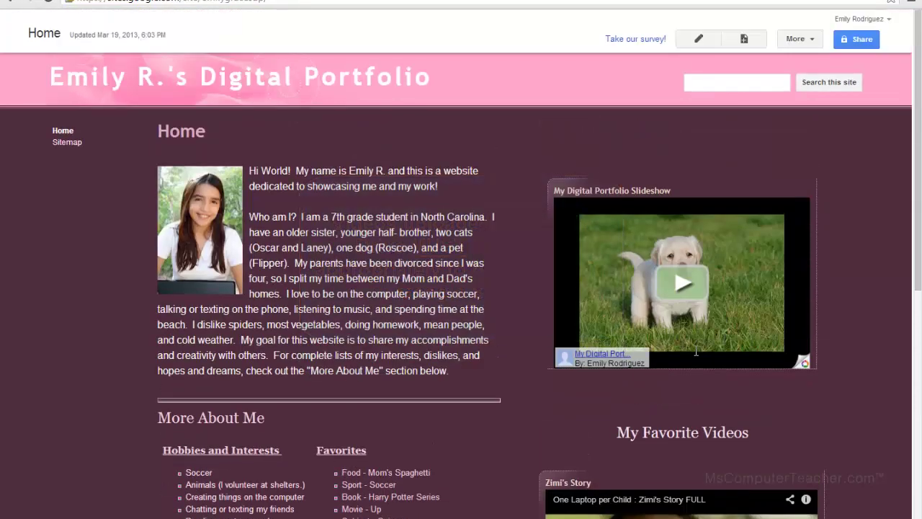
# Step: Edit the Home page again, remove the Wildlife video below the description, and save the page
pyautogui.click(696, 39)
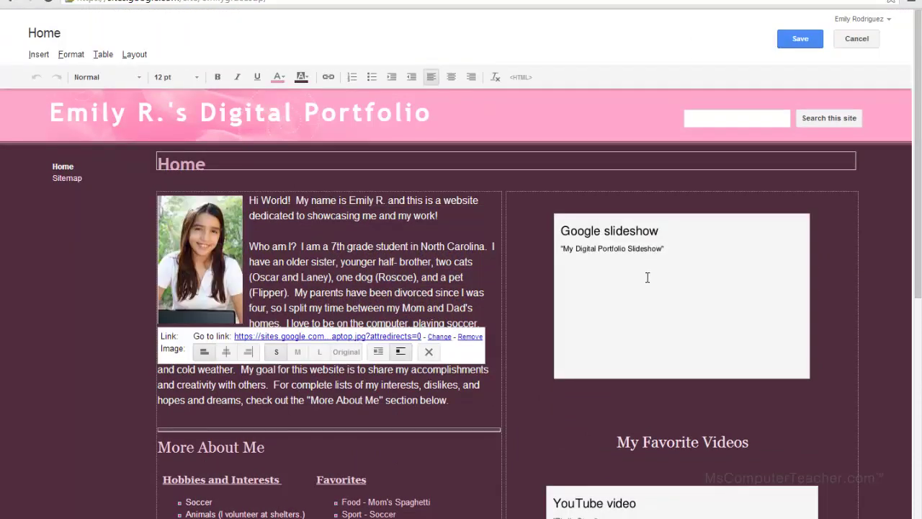
pyautogui.scroll(-6, 647, 278)
pyautogui.click(667, 356)
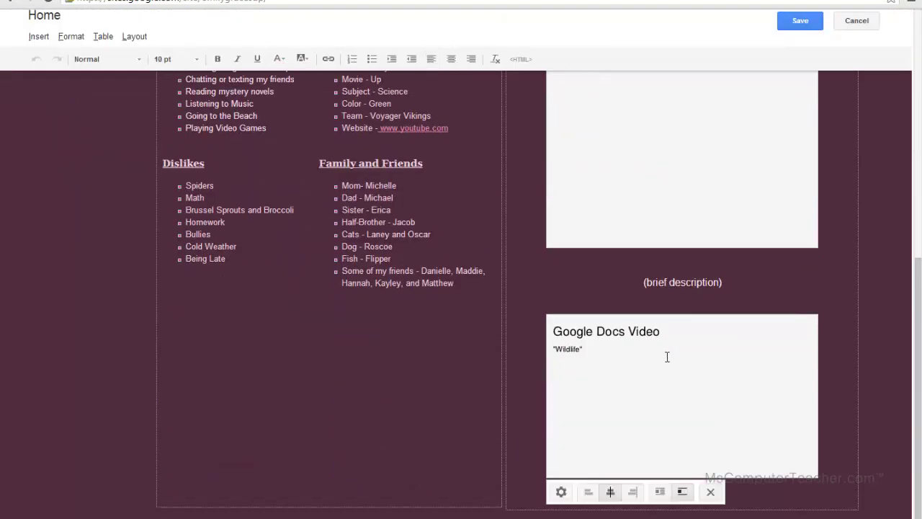
pyautogui.click(710, 491)
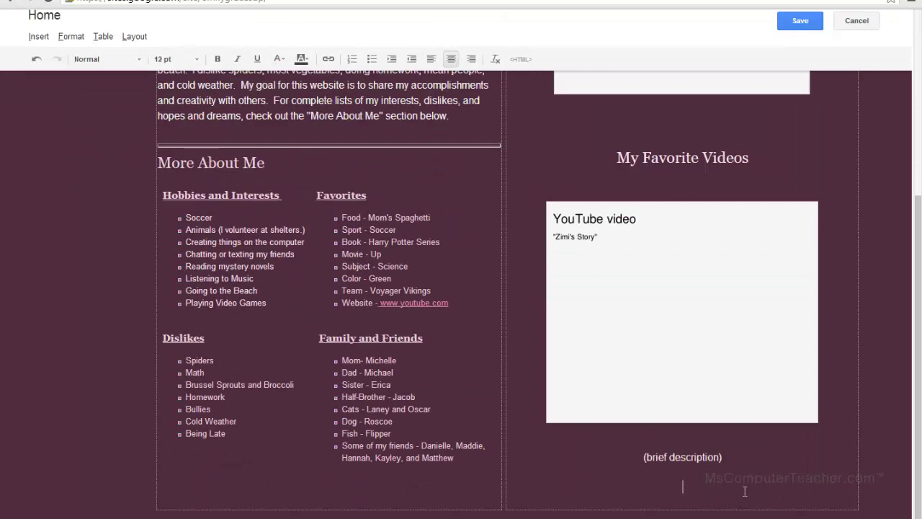
pyautogui.click(798, 24)
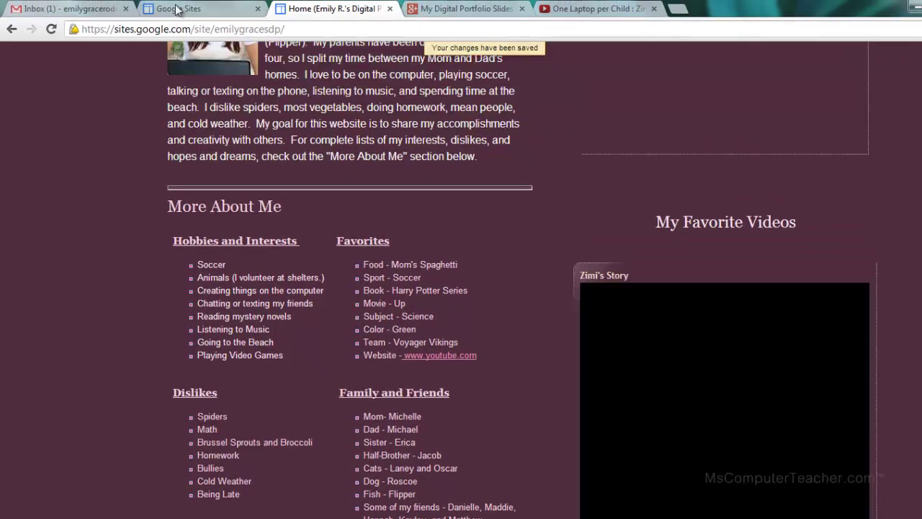
# Step: Switch to the Gmail inbox and open Google Drive from there
pyautogui.click(84, 8)
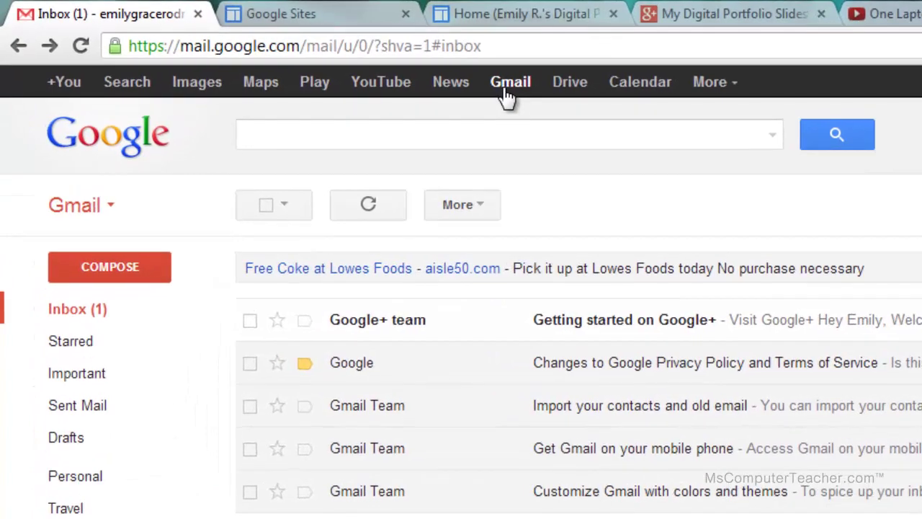
pyautogui.click(569, 86)
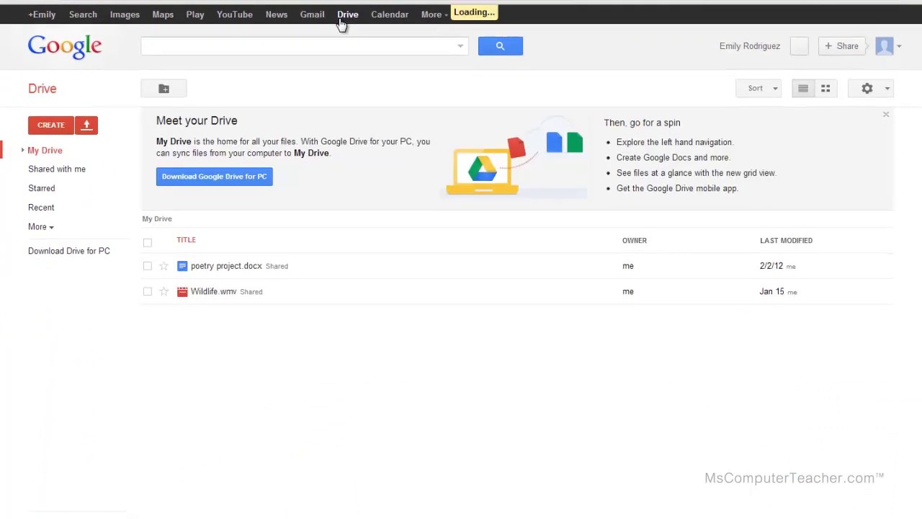
# Step: Remove the Wildlife.wmv video from My Drive
pyautogui.click(147, 291)
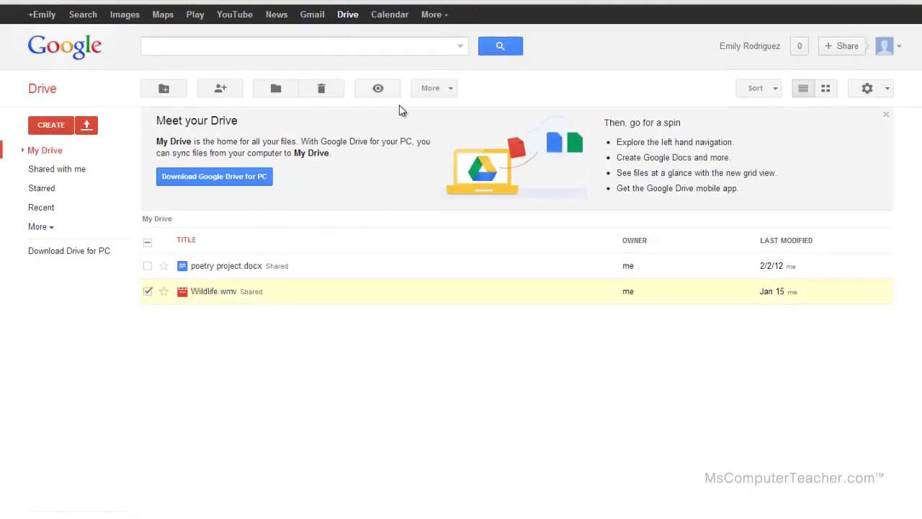
pyautogui.click(430, 89)
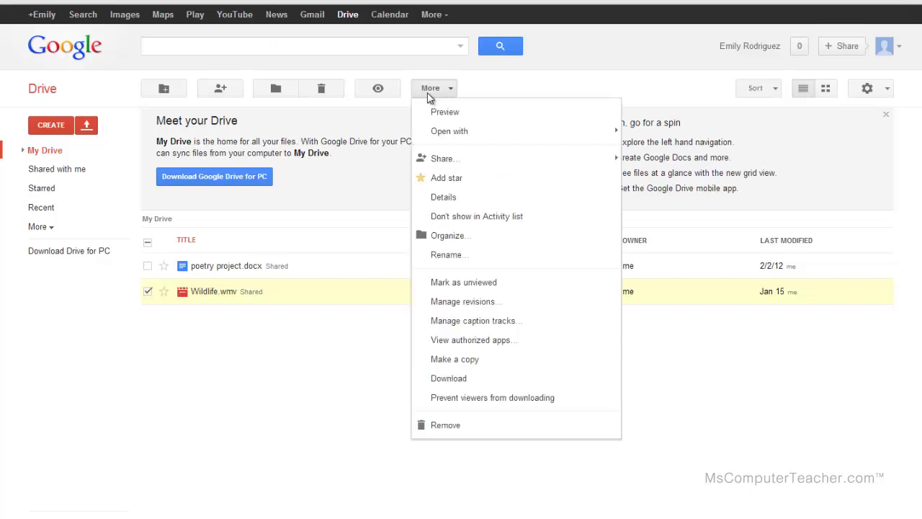
pyautogui.click(447, 425)
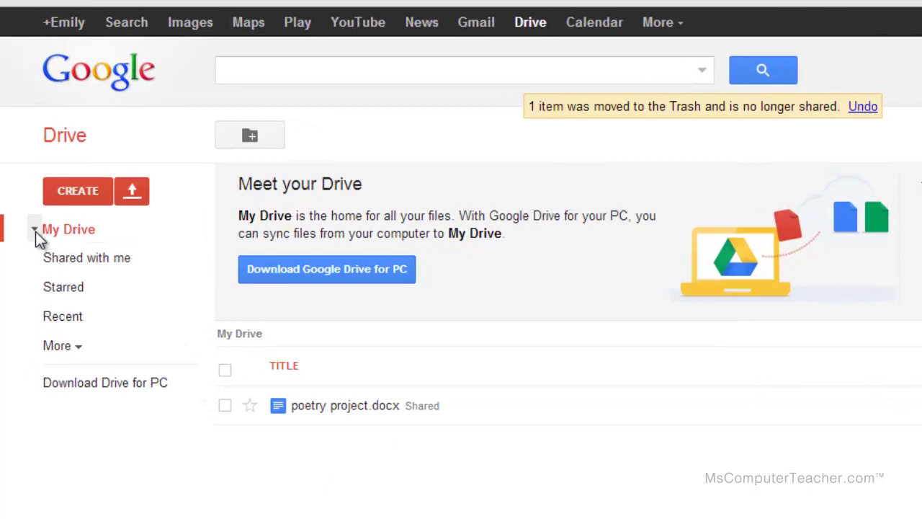
# Step: Check the Drive Trash for removed files and return to My Drive
pyautogui.click(76, 347)
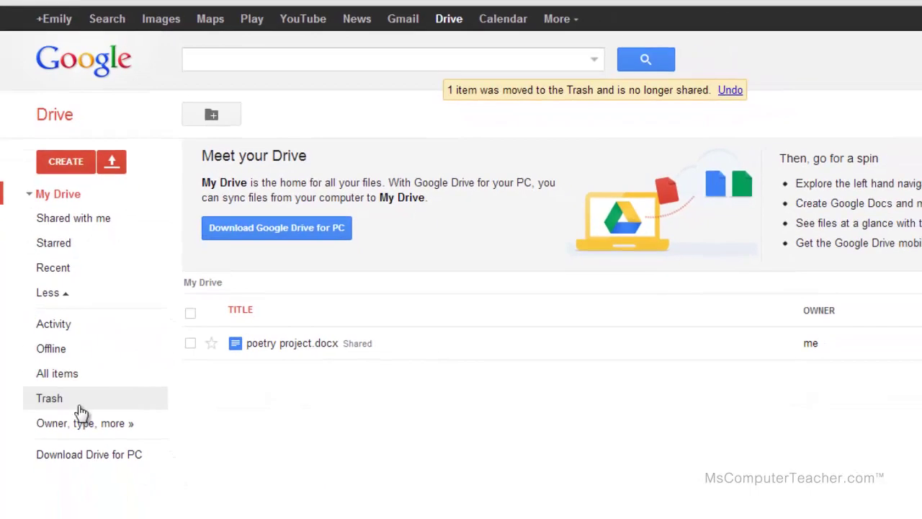
pyautogui.click(49, 406)
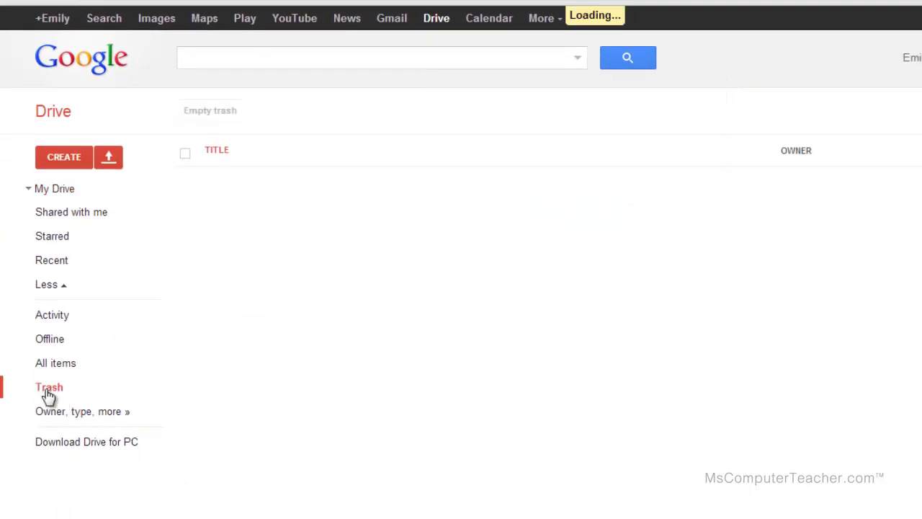
pyautogui.click(66, 195)
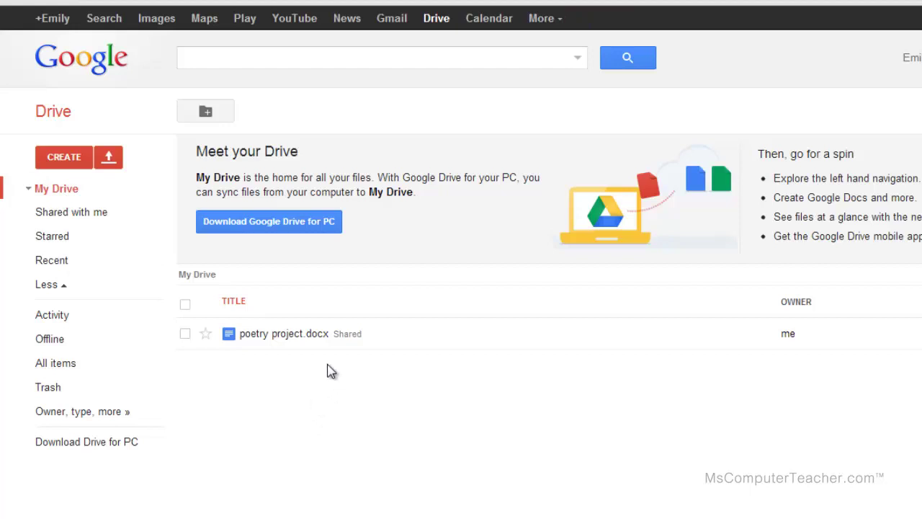
# Step: Upload the Wildlife video from the computer's Videos library to My Drive
pyautogui.click(65, 164)
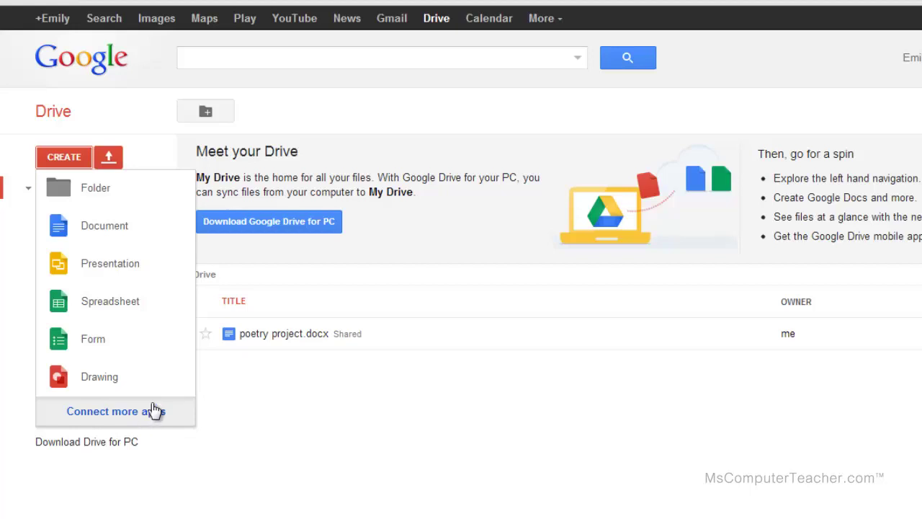
pyautogui.click(110, 158)
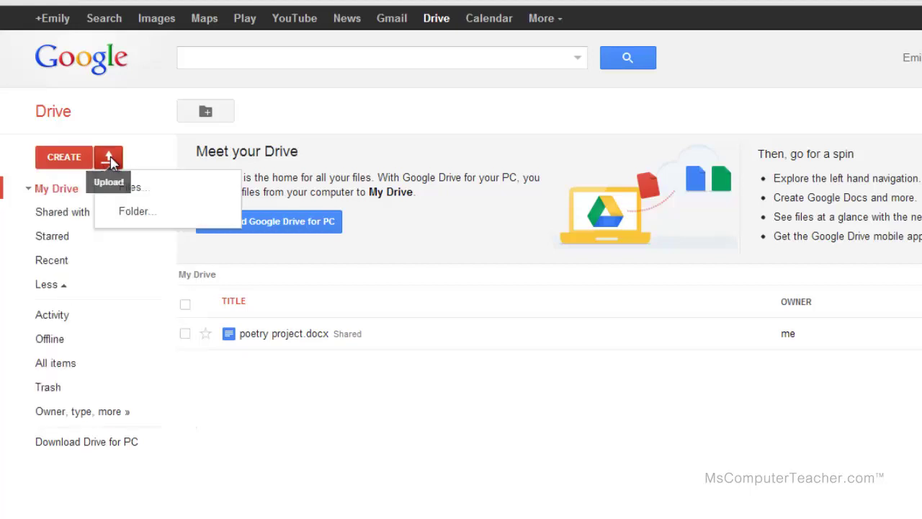
pyautogui.click(133, 190)
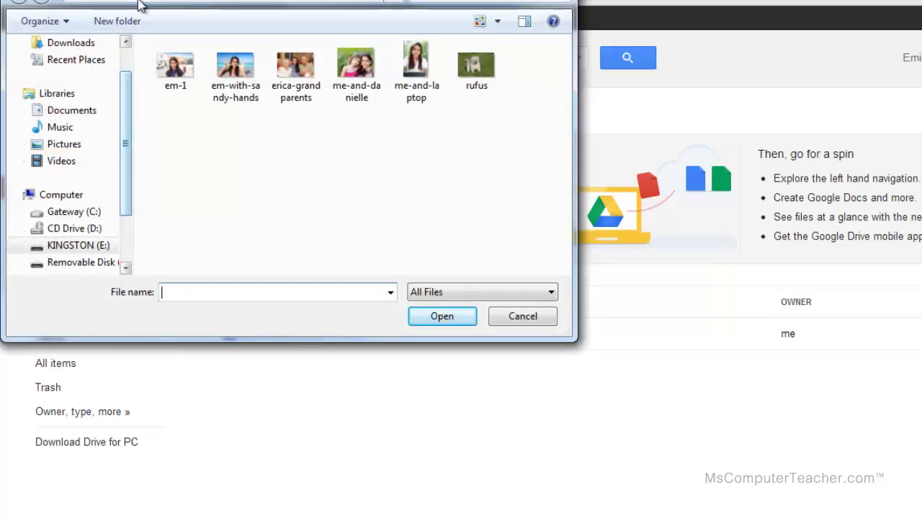
pyautogui.click(62, 165)
pyautogui.doubleClick(277, 131)
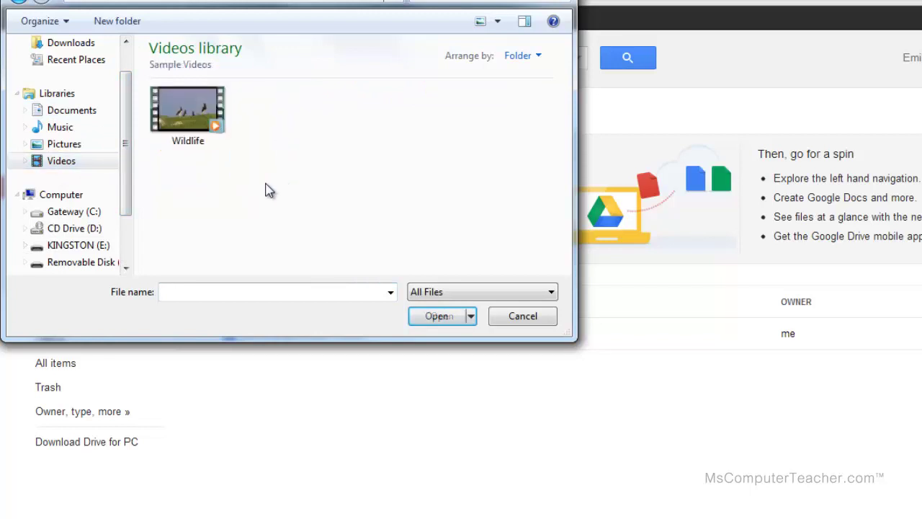
pyautogui.click(181, 107)
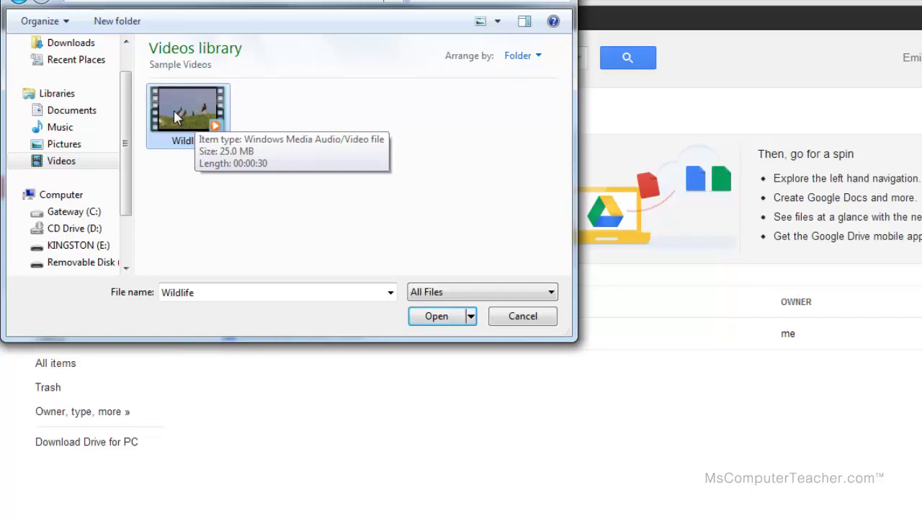
pyautogui.click(438, 317)
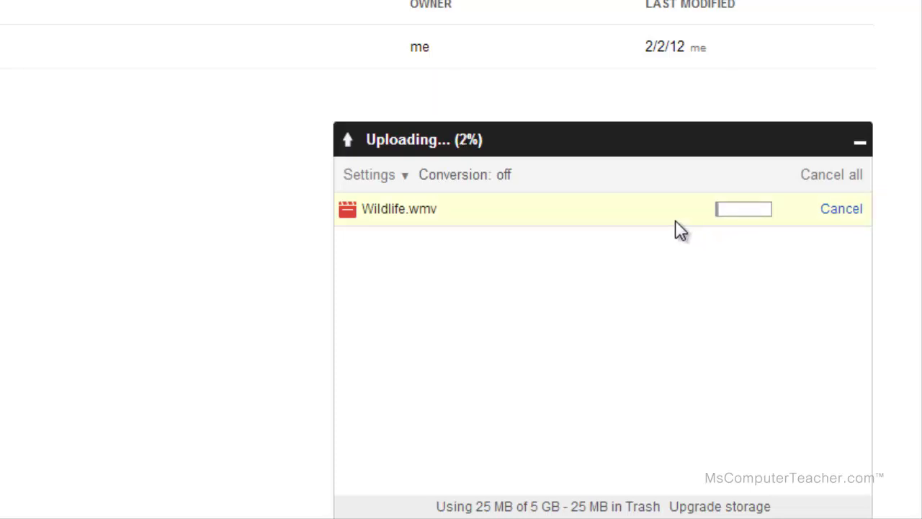
# Step: Enable the upload settings for Google Docs format conversion, text conversion from PDF and image files, and confirming settings before each upload
pyautogui.click(408, 182)
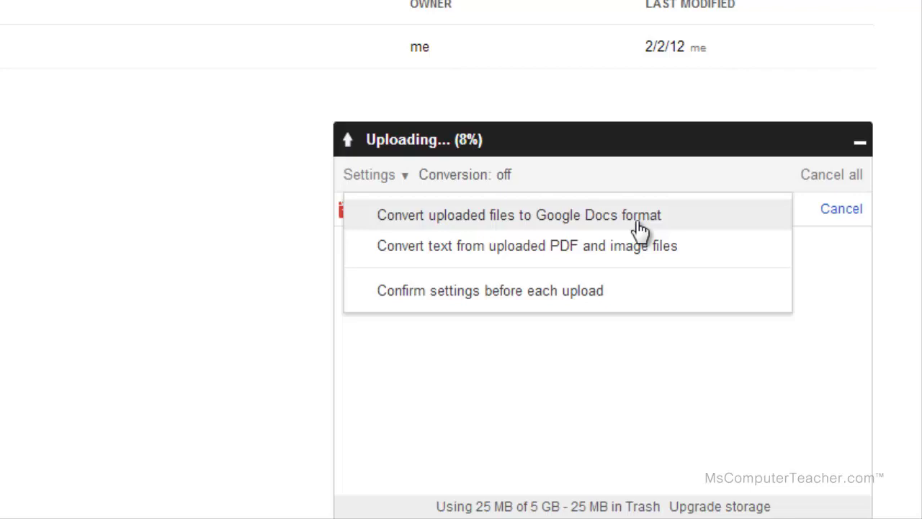
pyautogui.click(523, 219)
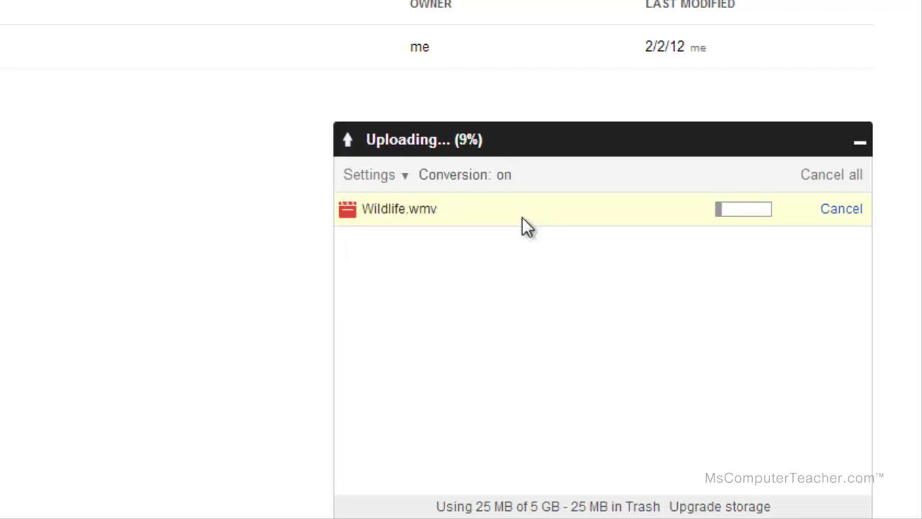
pyautogui.click(406, 180)
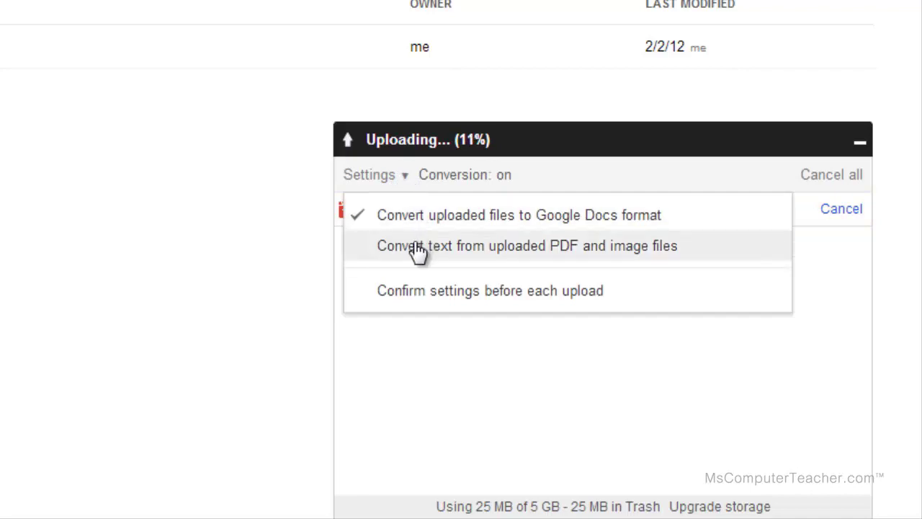
pyautogui.click(558, 260)
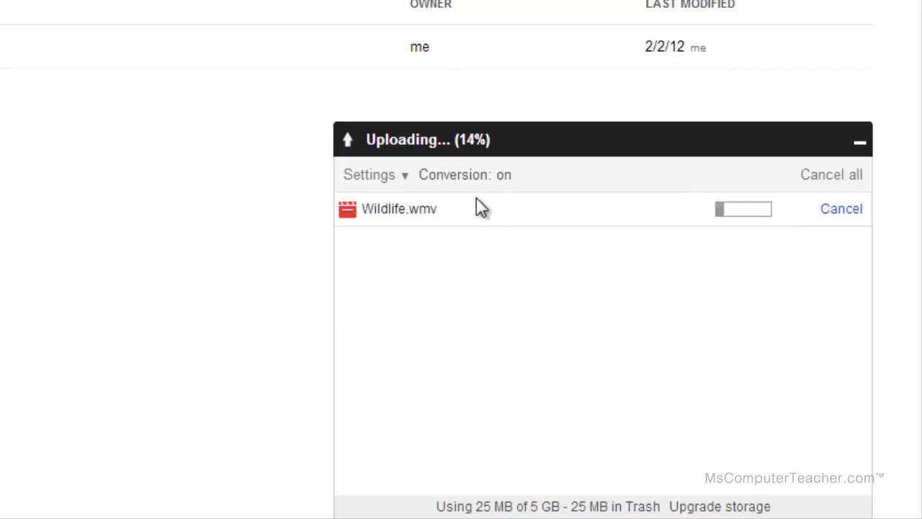
pyautogui.click(406, 178)
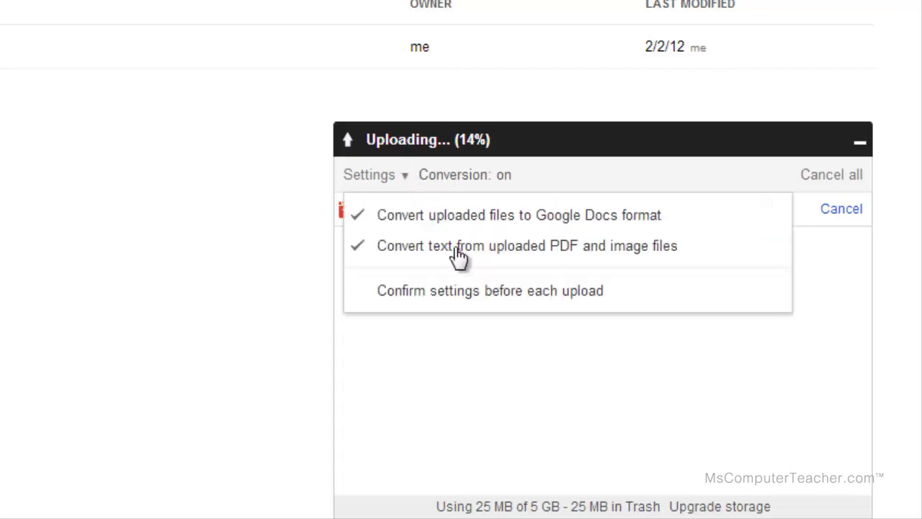
pyautogui.click(383, 302)
pyautogui.click(407, 180)
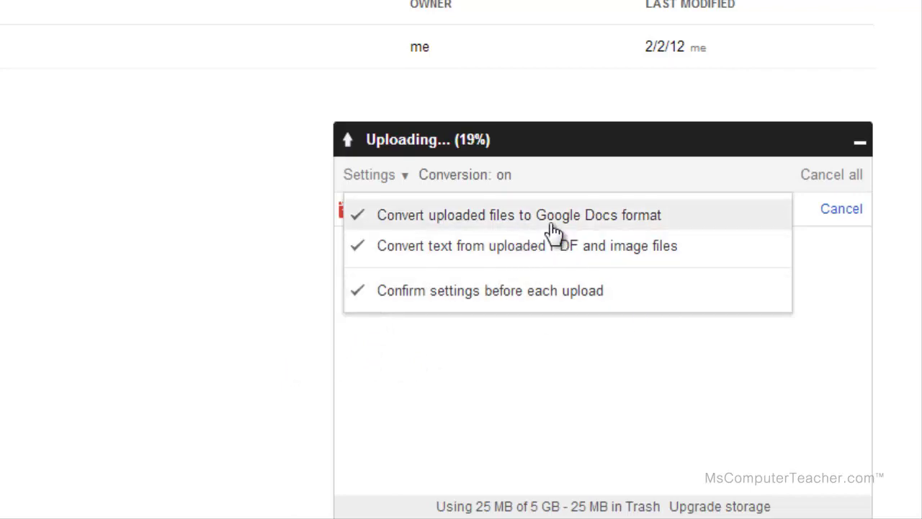
pyautogui.click(299, 321)
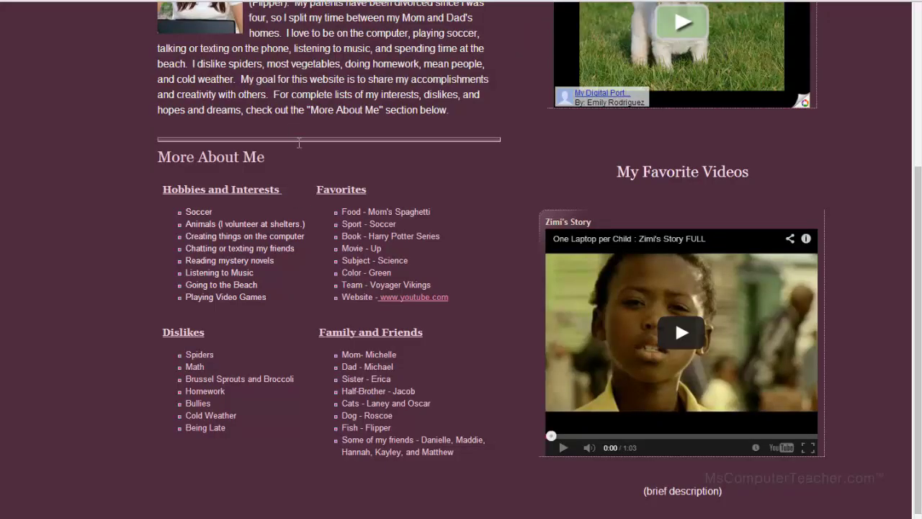
# Step: Switch to the portfolio's Home page and review the introduction text and the More About Me lists
pyautogui.scroll(1, 309, 272)
pyautogui.scroll(2, 309, 272)
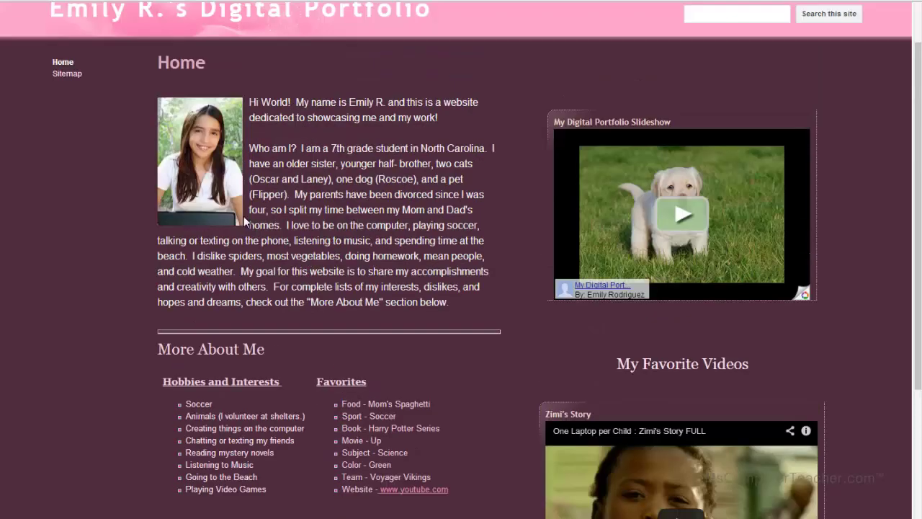
pyautogui.moveTo(250, 101); pyautogui.dragTo(465, 312)
pyautogui.scroll(-4, 210, 369)
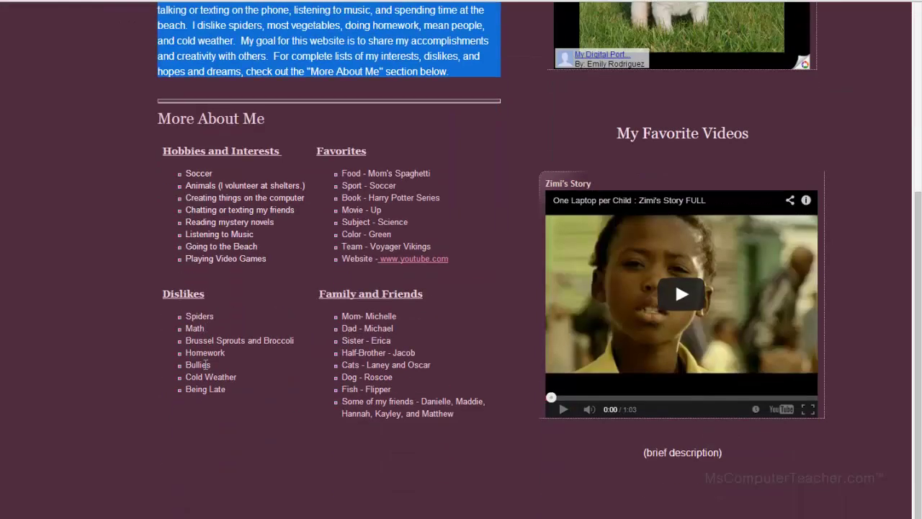
pyautogui.scroll(4, 295, 379)
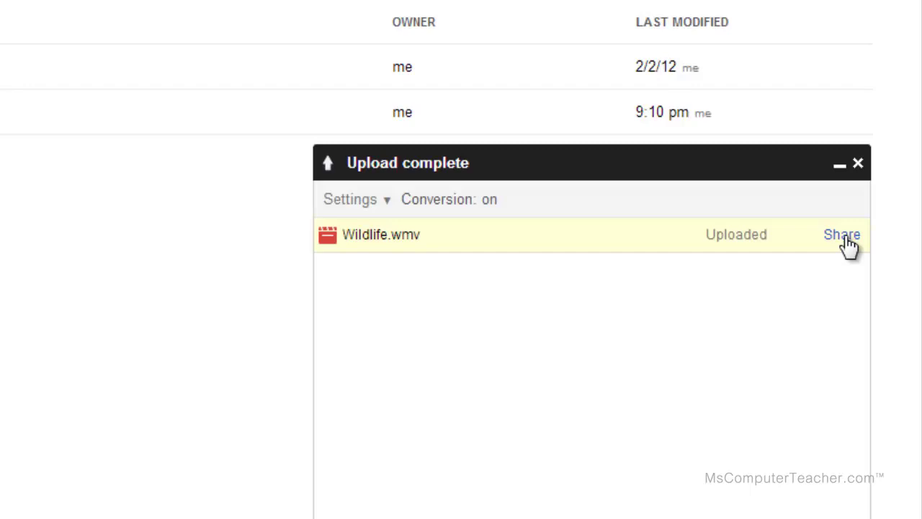
# Step: Share the uploaded Wildlife.wmv with anyone who has the link, with view-only access, and save the visibility settings
pyautogui.click(844, 236)
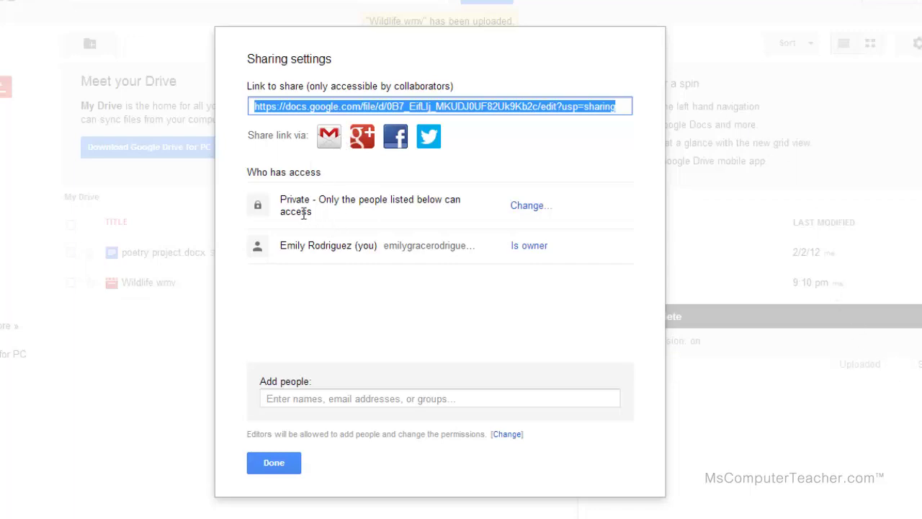
pyautogui.moveTo(281, 198); pyautogui.dragTo(318, 196)
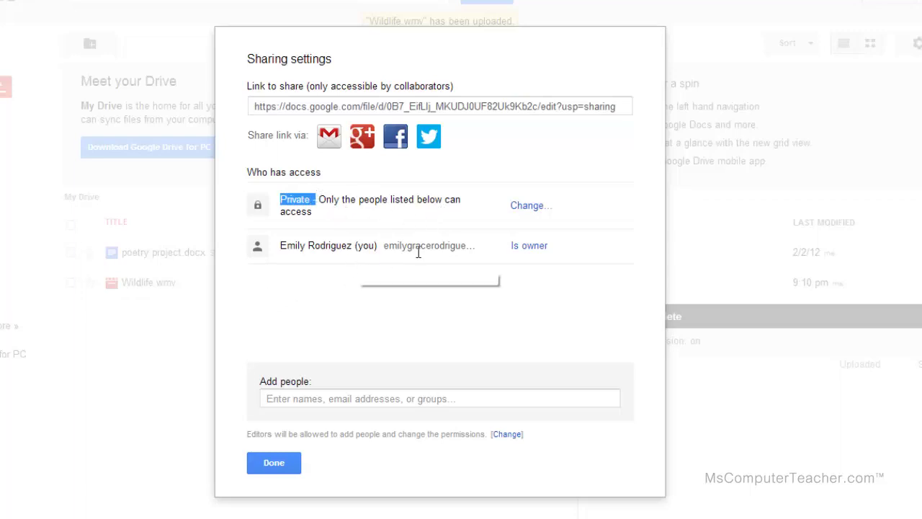
pyautogui.click(534, 208)
pyautogui.click(280, 251)
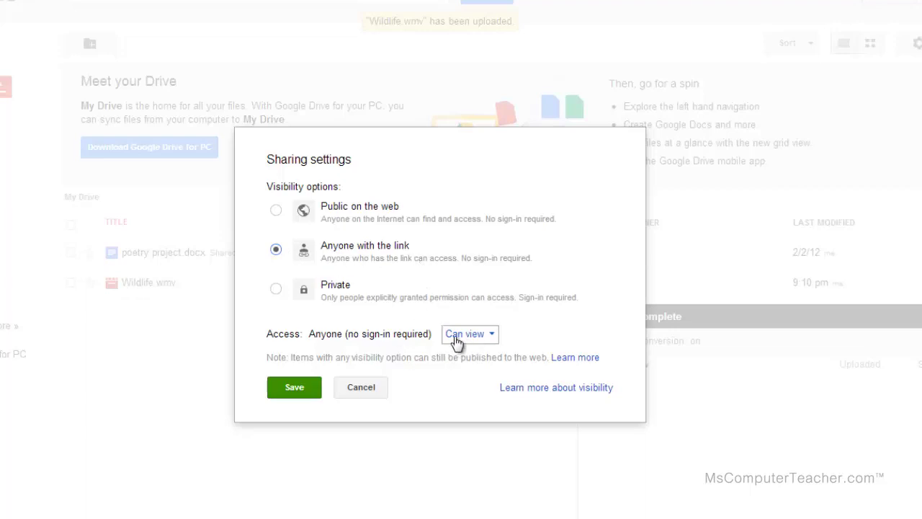
pyautogui.click(491, 337)
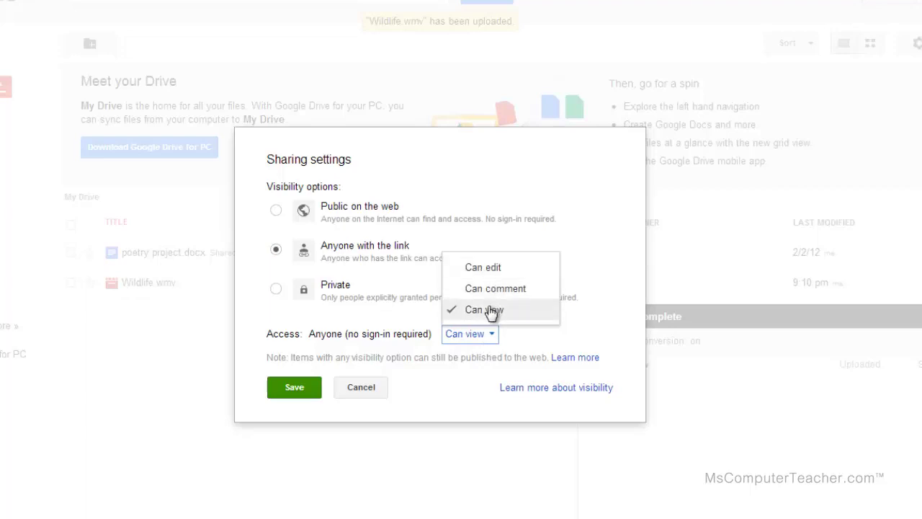
pyautogui.click(492, 309)
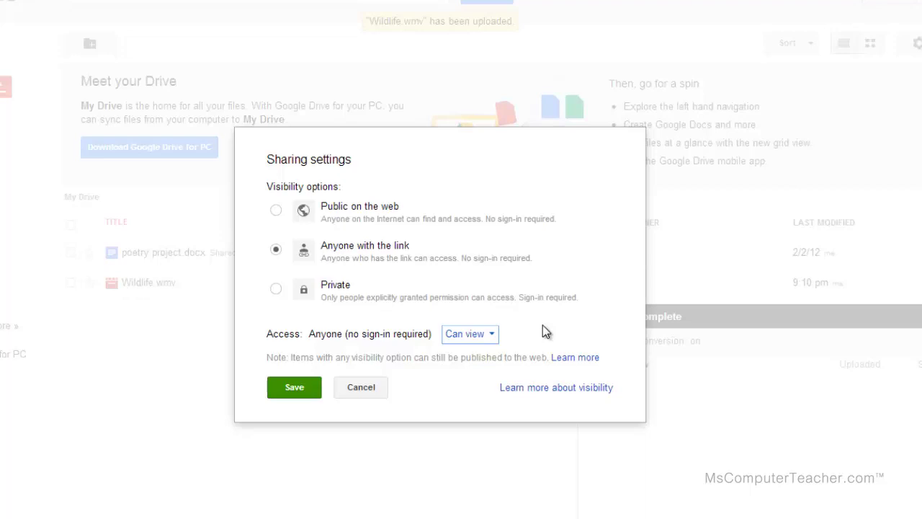
pyautogui.click(294, 387)
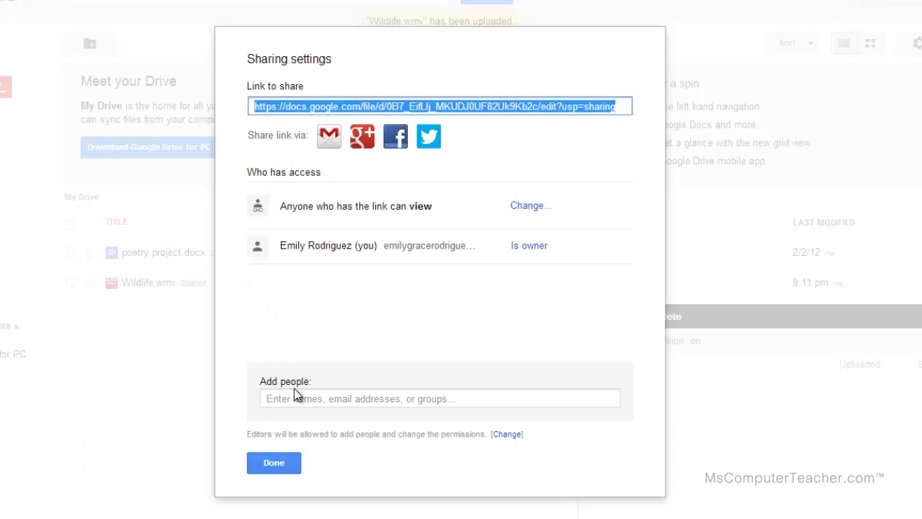
pyautogui.click(298, 399)
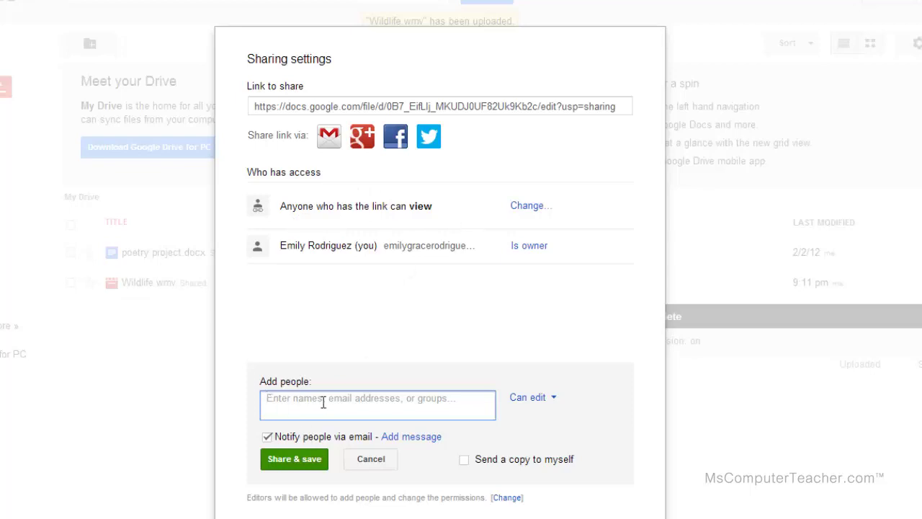
pyautogui.click(552, 407)
pyautogui.click(573, 470)
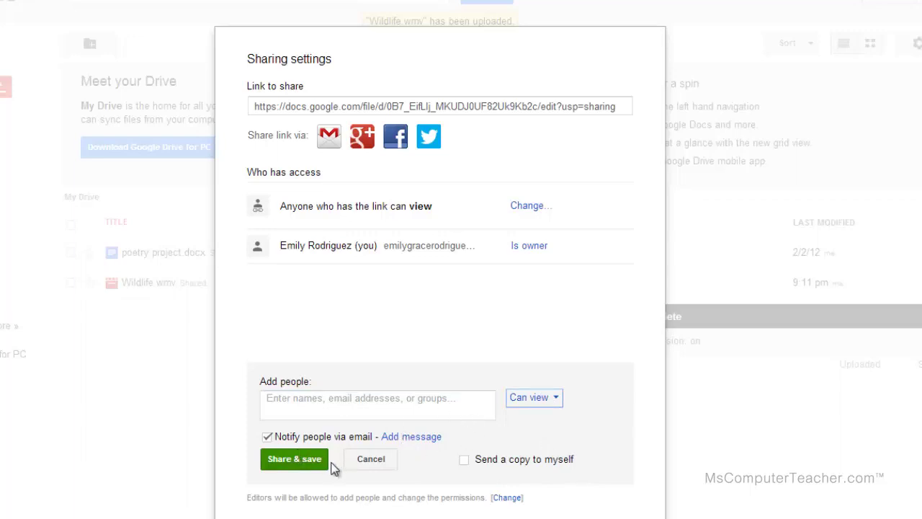
pyautogui.click(292, 468)
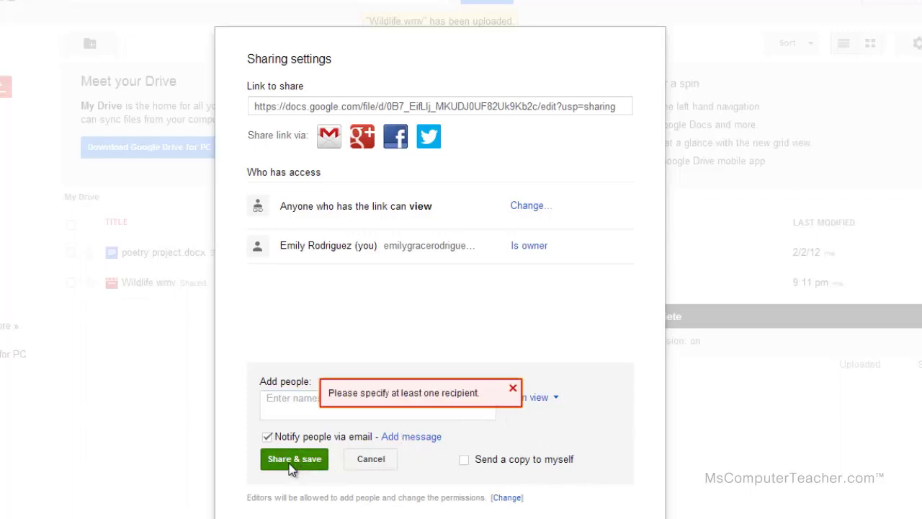
pyautogui.click(512, 389)
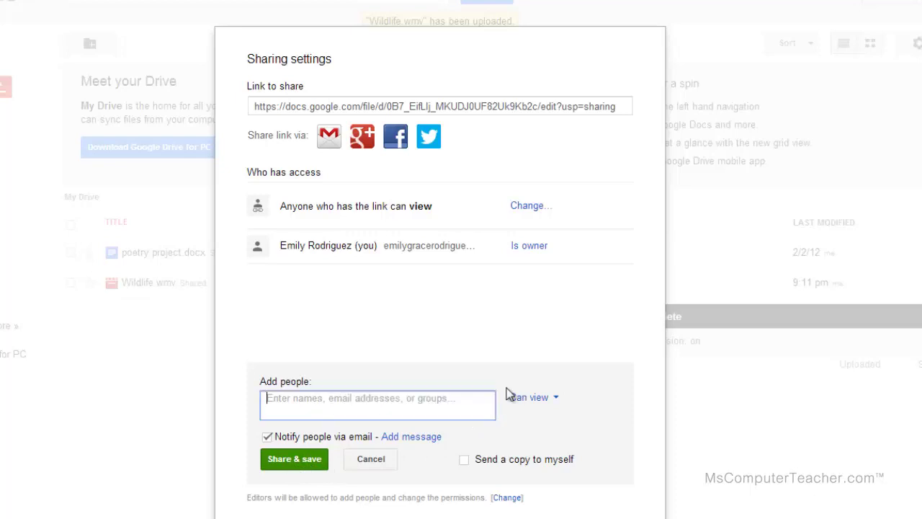
pyautogui.click(380, 461)
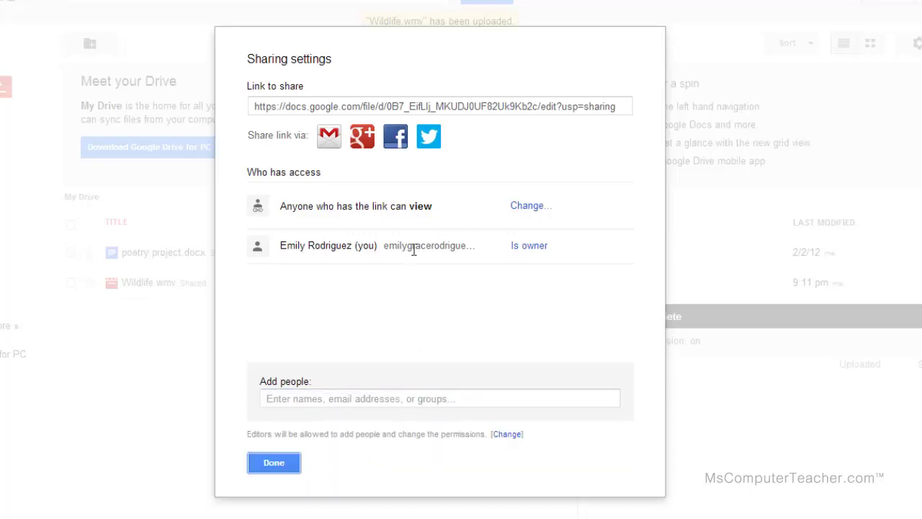
# Step: Finish the sharing settings for Wildlife.wmv and close the upload status window
pyautogui.click(273, 463)
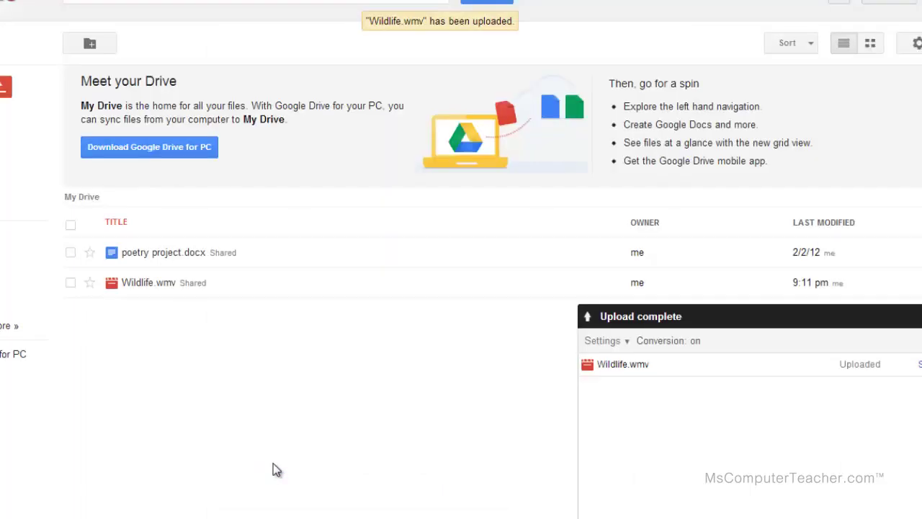
pyautogui.click(901, 303)
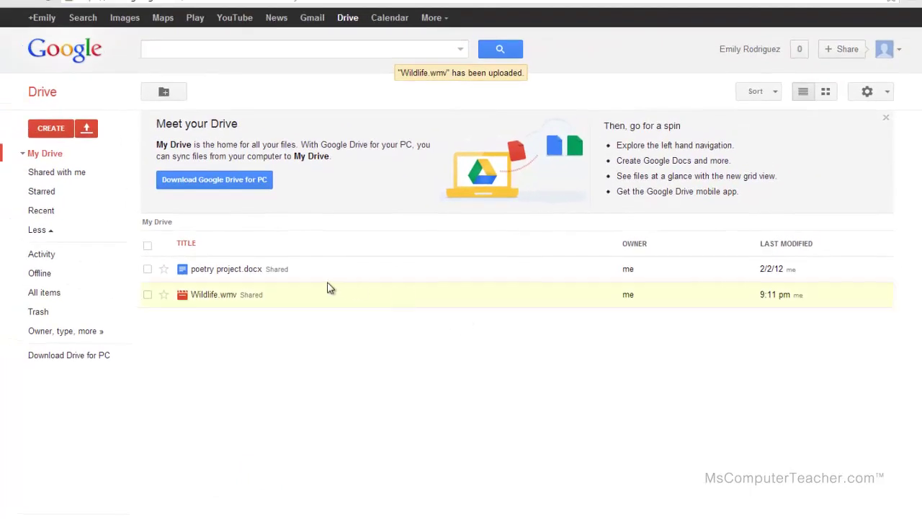
# Step: Check the sharing settings of Wildlife.wmv in Drive, including its share link and who has access, and close them
pyautogui.click(147, 297)
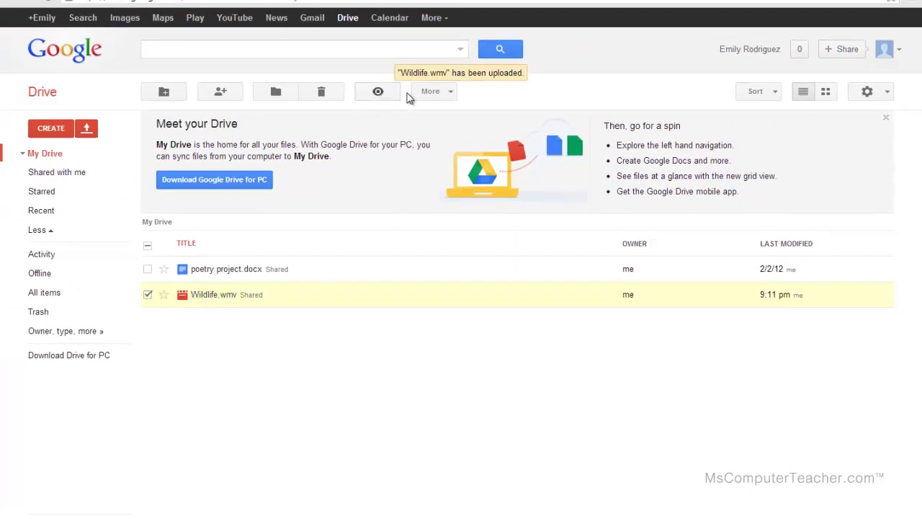
pyautogui.click(430, 93)
pyautogui.moveTo(531, 160)
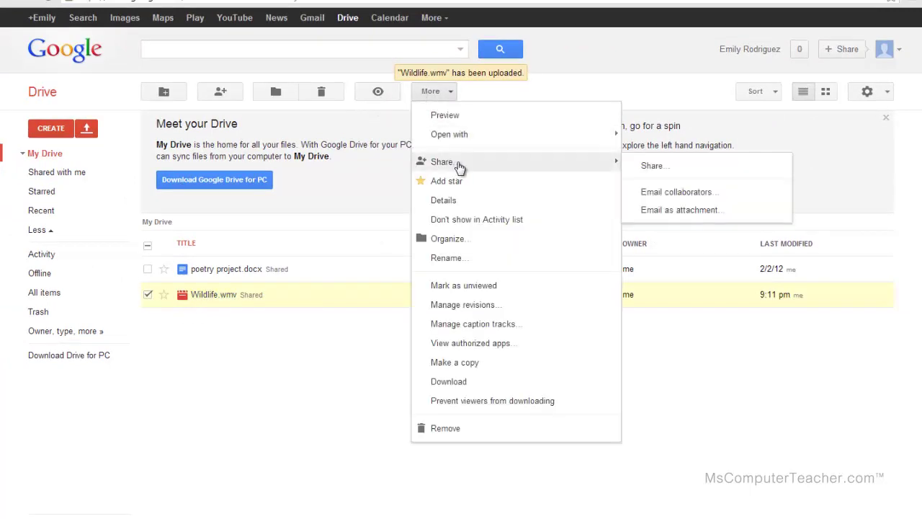
pyautogui.click(646, 172)
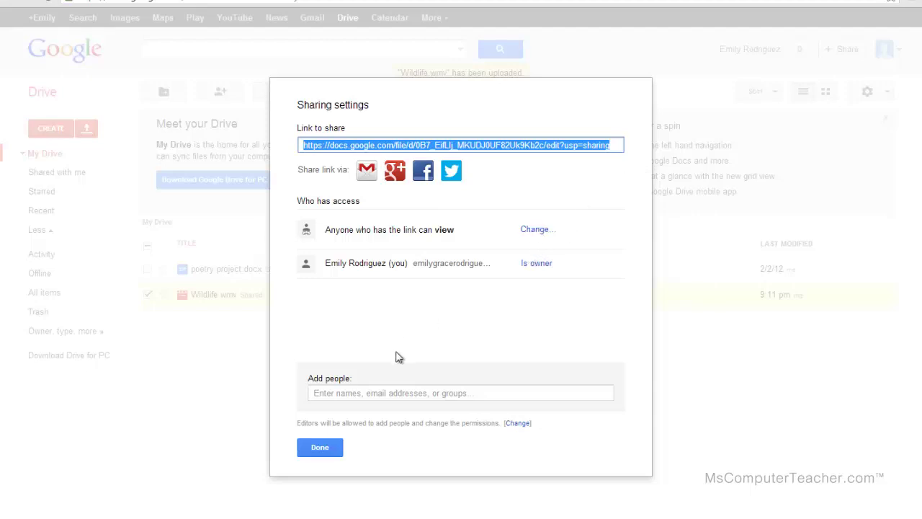
pyautogui.click(324, 453)
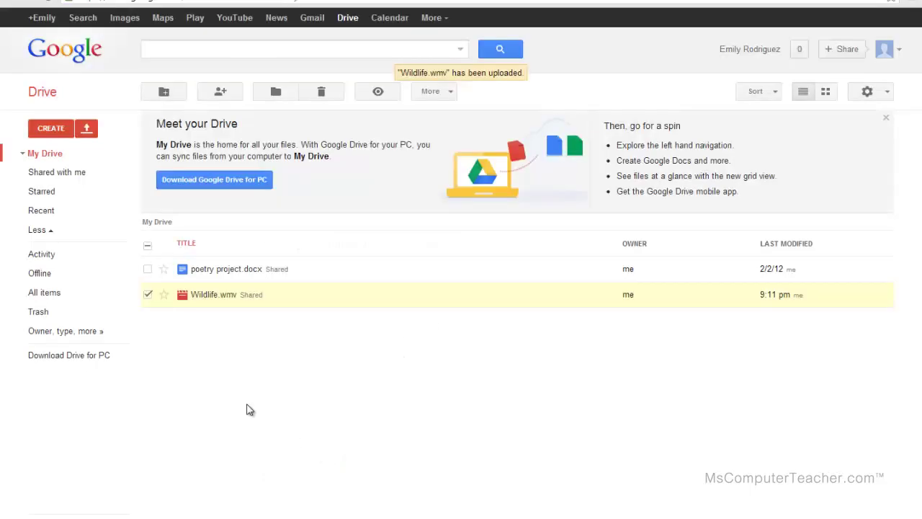
pyautogui.click(148, 294)
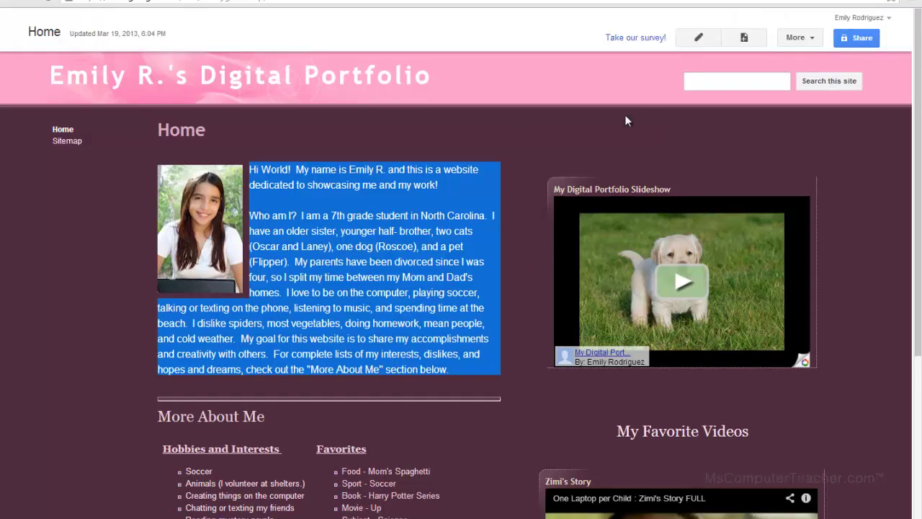
# Step: Open the portfolio's Home page for editing and add a new line below the brief description under the Zimi's Story video
pyautogui.click(611, 131)
pyautogui.click(700, 39)
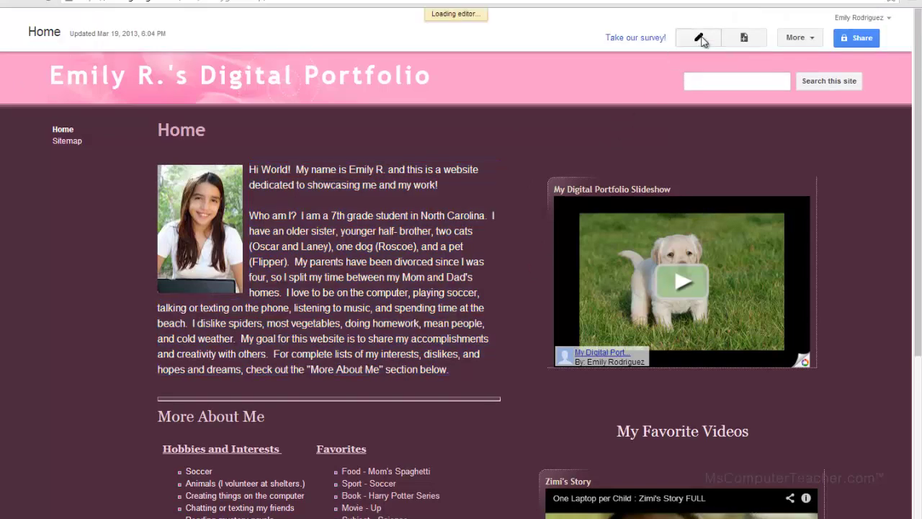
pyautogui.scroll(-4, 526, 277)
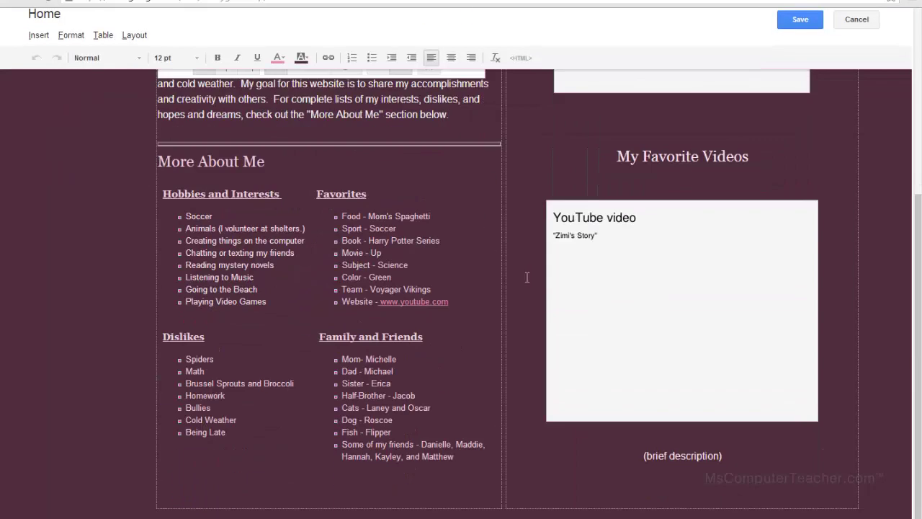
pyautogui.click(741, 449)
pyautogui.press('Return')
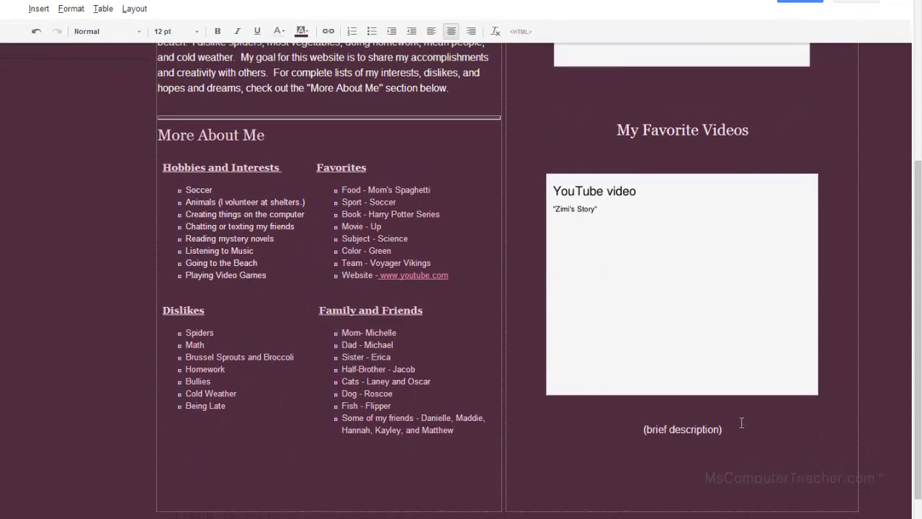
# Step: Choose Wildlife.wmv as a Google Docs video to insert on the new line under My Favorite Videos
pyautogui.click(39, 9)
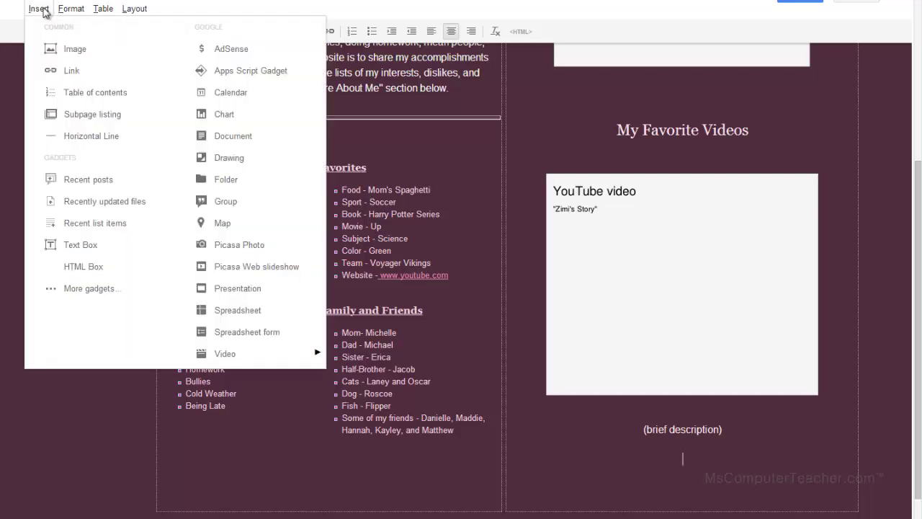
pyautogui.moveTo(260, 358)
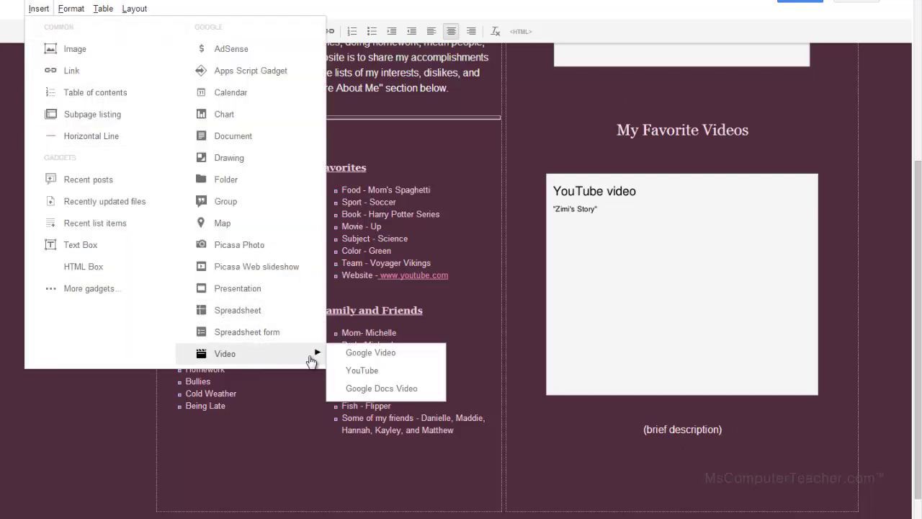
pyautogui.click(363, 389)
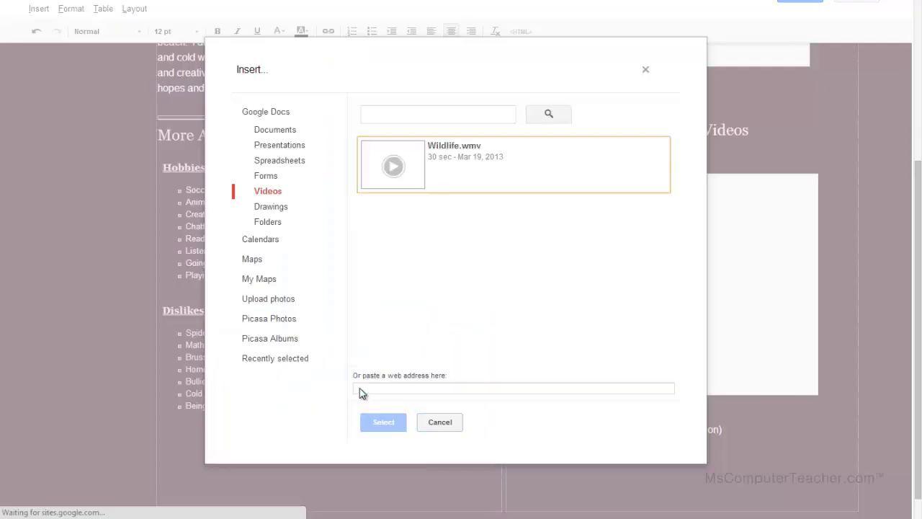
pyautogui.click(457, 176)
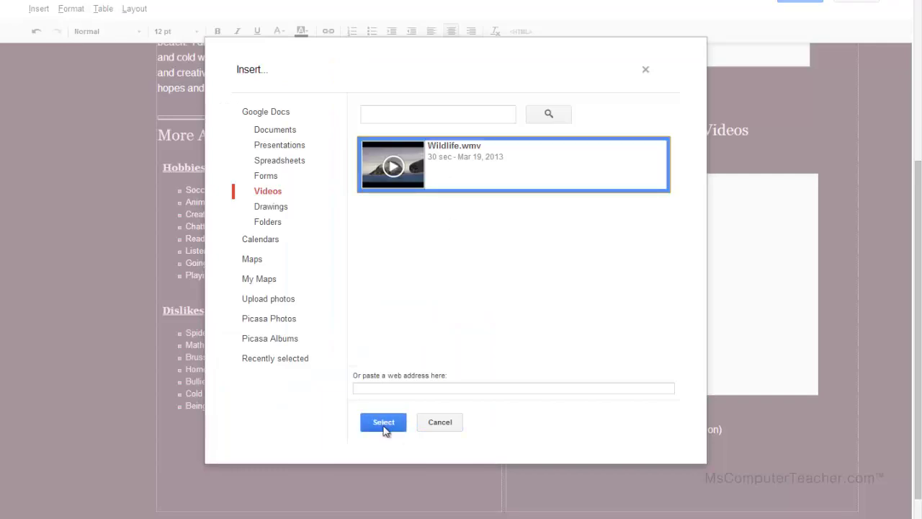
pyautogui.click(379, 426)
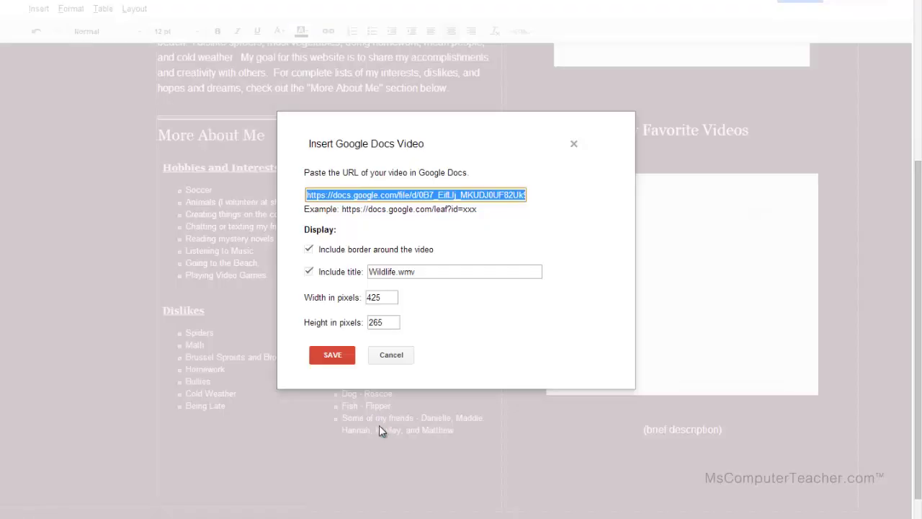
# Step: Shorten the video's display title to Wildlife and save the embed settings
pyautogui.click(420, 272)
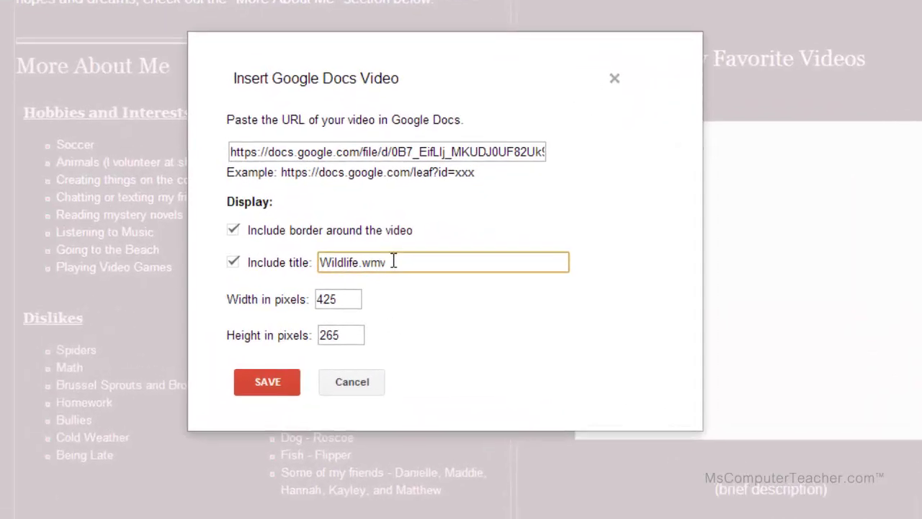
pyautogui.press('BackSpace')
pyautogui.press('BackSpace')
pyautogui.press('BackSpace')
pyautogui.click(277, 382)
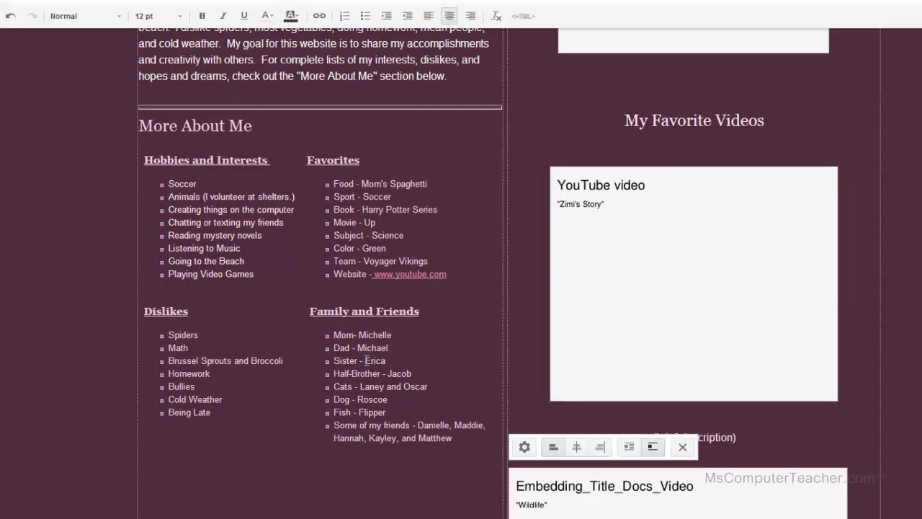
# Step: Center the embedded Wildlife video within its column
pyautogui.scroll(-3, 649, 387)
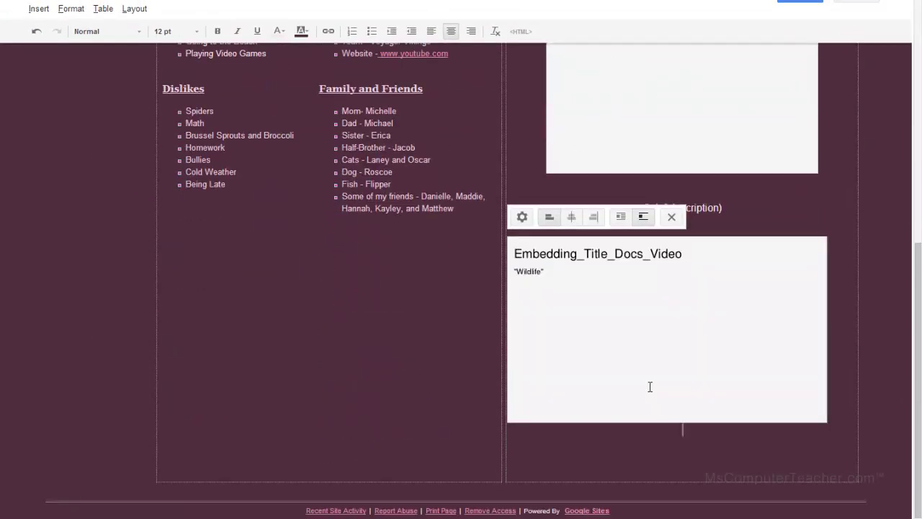
pyautogui.click(572, 217)
pyautogui.click(716, 446)
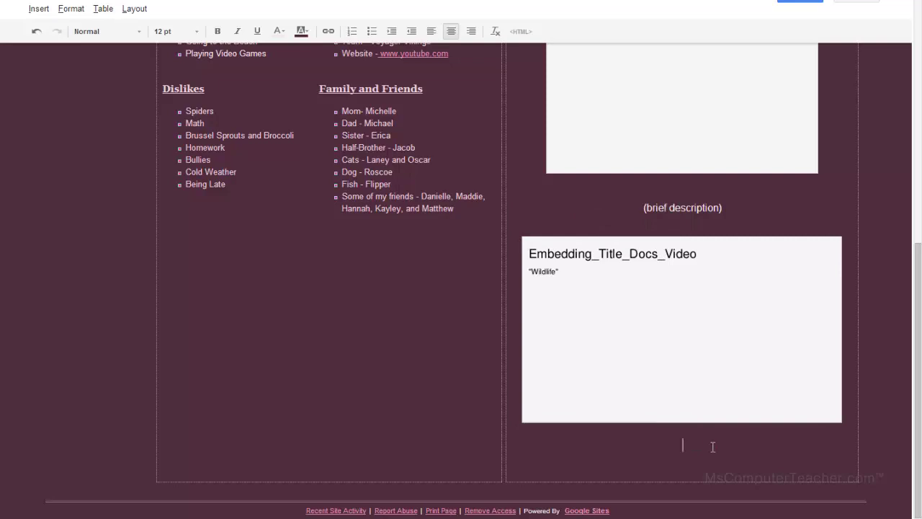
# Step: Copy the "(brief description)" placeholder from under the Zimi's Story video to the line below the Wildlife video
pyautogui.moveTo(735, 212); pyautogui.dragTo(632, 206)
pyautogui.hotkey('ctrl', 'c')
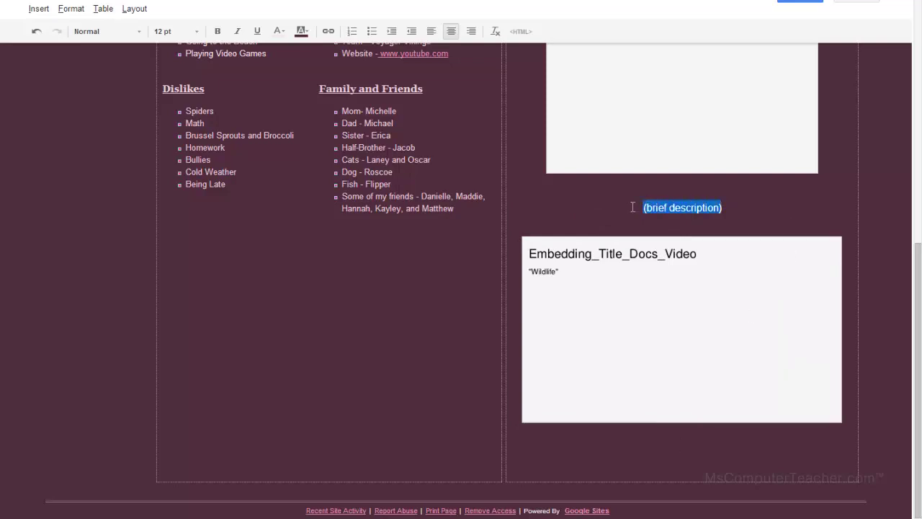
pyautogui.click(667, 454)
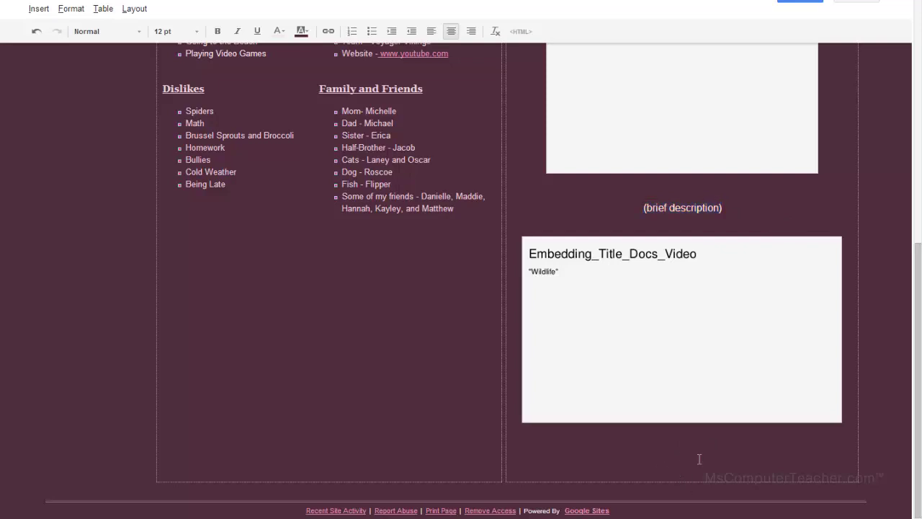
pyautogui.hotkey('ctrl', 'v')
# Step: Save the Home page and review the slideshow and the two embedded videos on the published page
pyautogui.scroll(1, 735, 138)
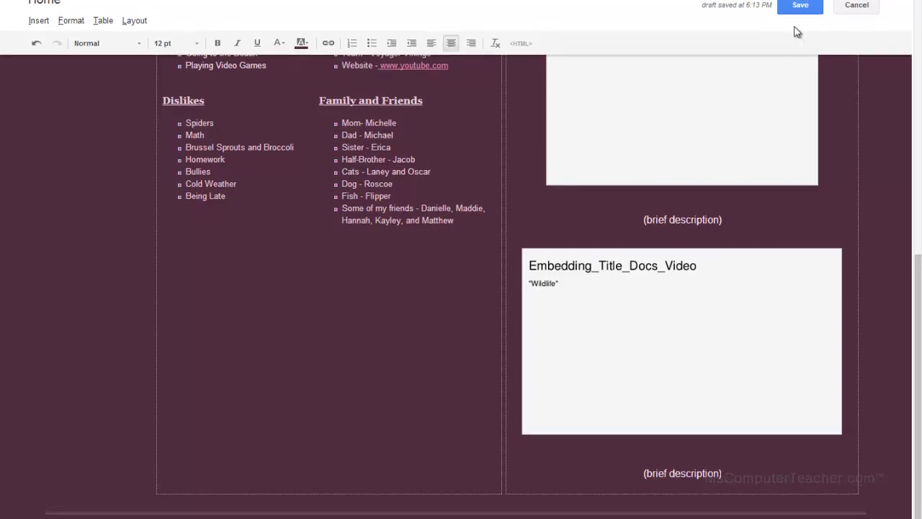
pyautogui.click(800, 18)
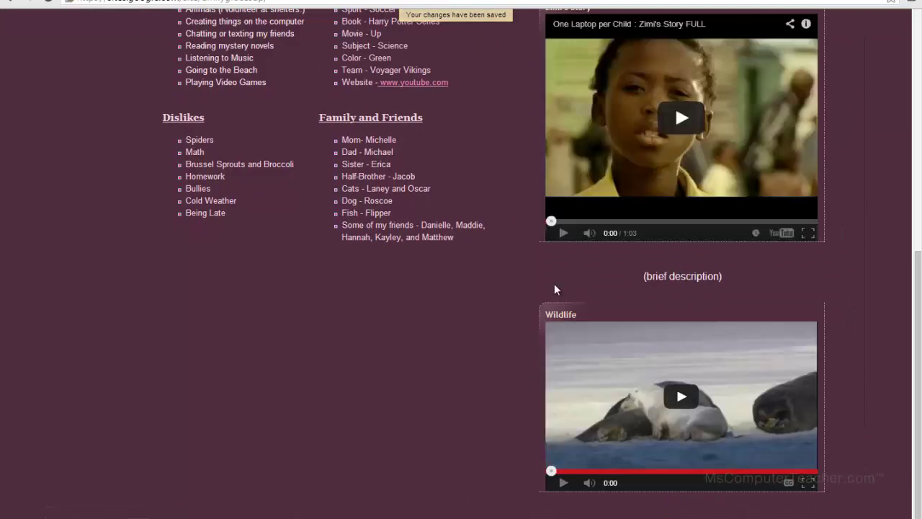
pyautogui.scroll(7, 553, 288)
pyautogui.scroll(-6, 554, 288)
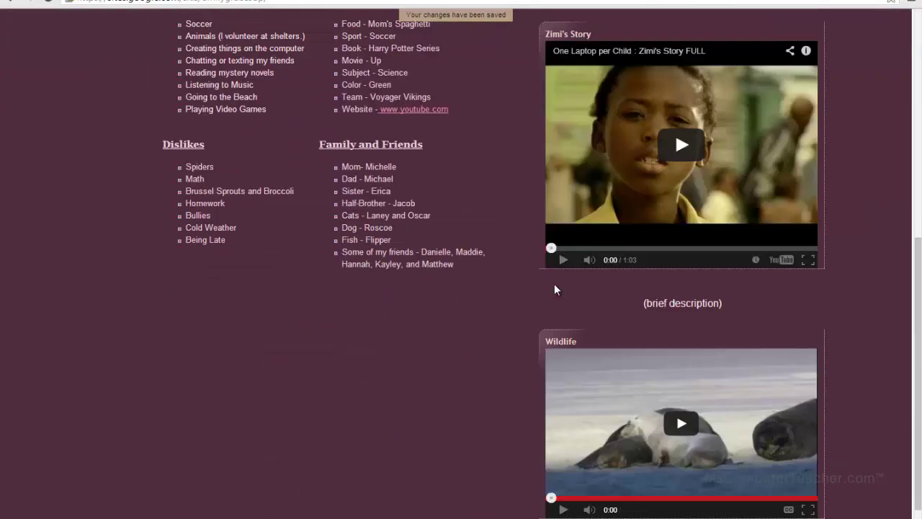
pyautogui.scroll(6, 554, 288)
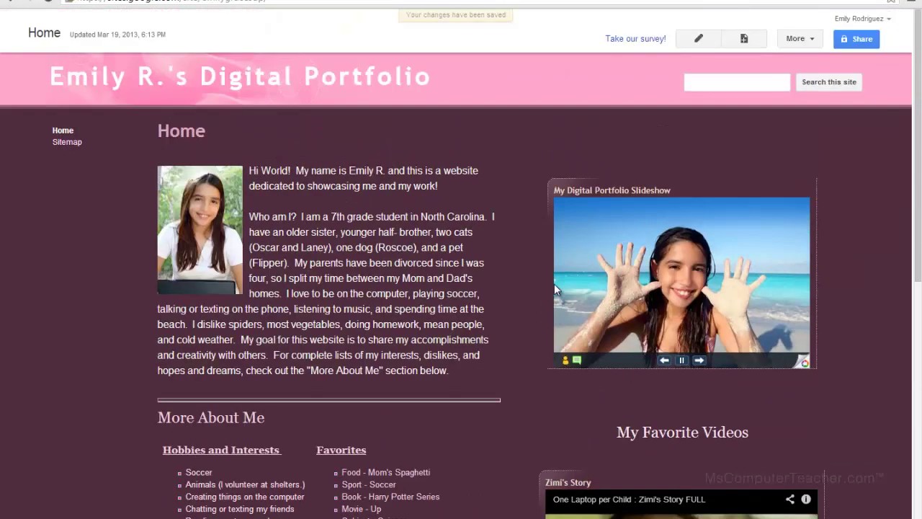